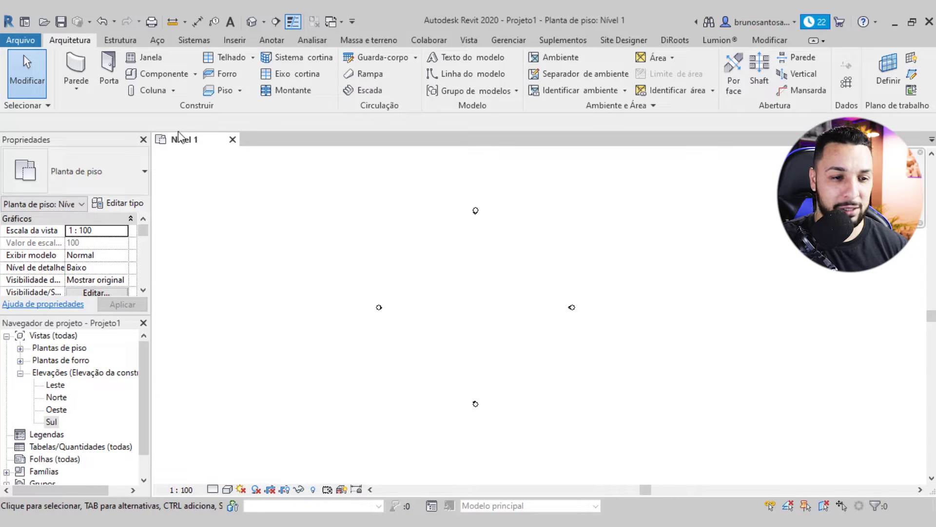
- Review the project length units with the UN command, leaving them unchanged
{"action": "key", "text": "u"}
{"action": "key", "text": "n"}
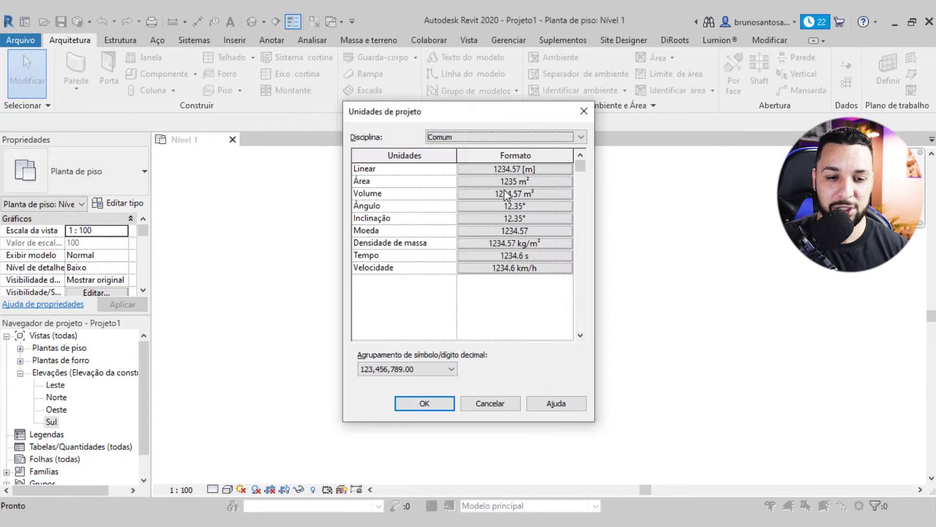
{"action": "left_click", "coordinate": [510, 166]}
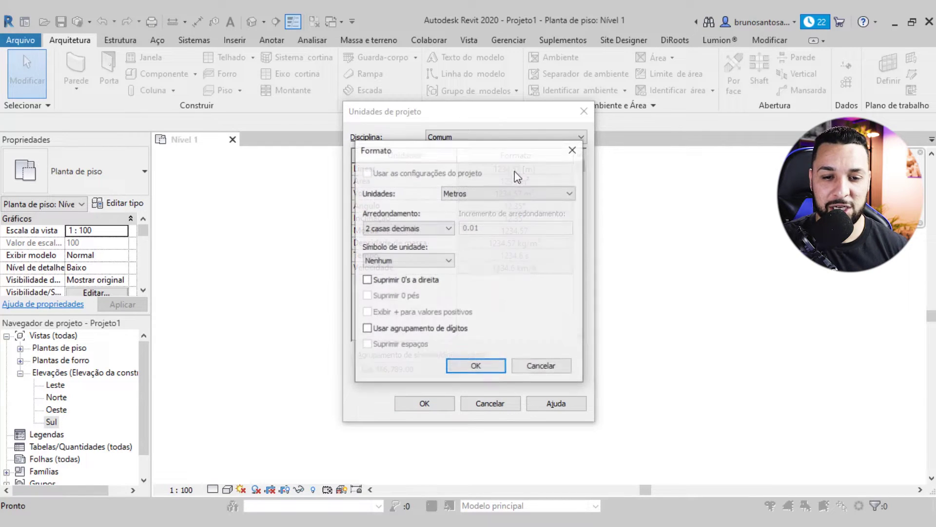
{"action": "left_click", "coordinate": [571, 148]}
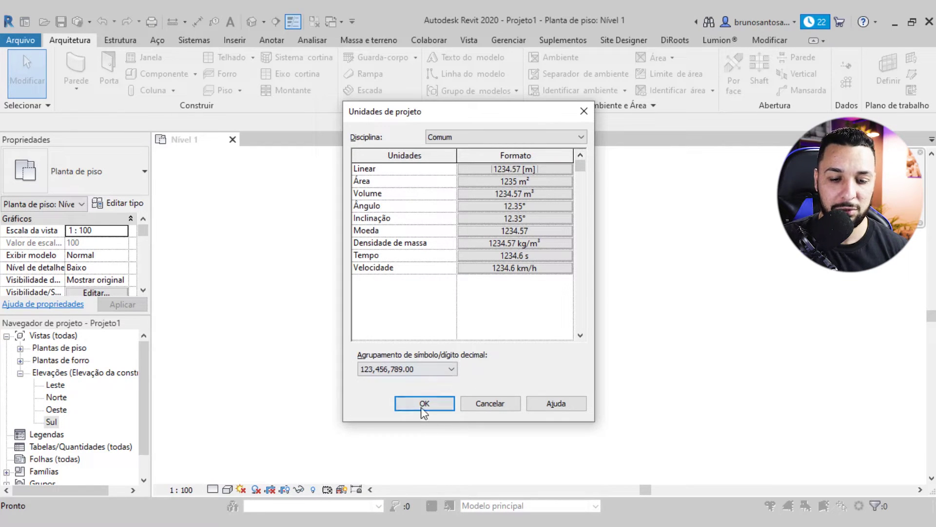
{"action": "left_click", "coordinate": [423, 405]}
{"action": "middle_click_drag", "start_coordinate": [502, 328], "coordinate": [485, 325]}
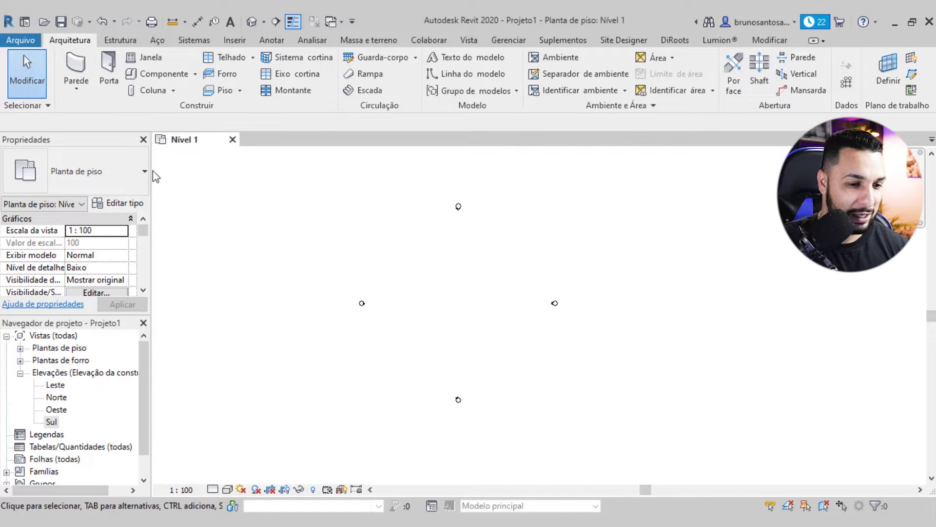
- Set up Curtain Wall: Vitrine walls, unconnected top at 8.0000 height, and place the first point
{"action": "left_click", "coordinate": [76, 68]}
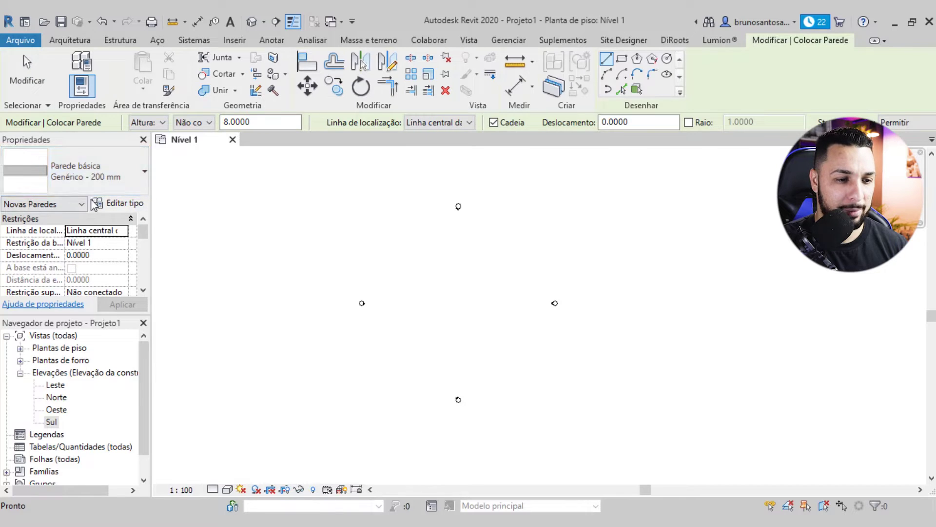
{"action": "left_click", "coordinate": [106, 179]}
{"action": "scroll", "coordinate": [120, 361], "scroll_direction": "down", "scroll_amount": 5}
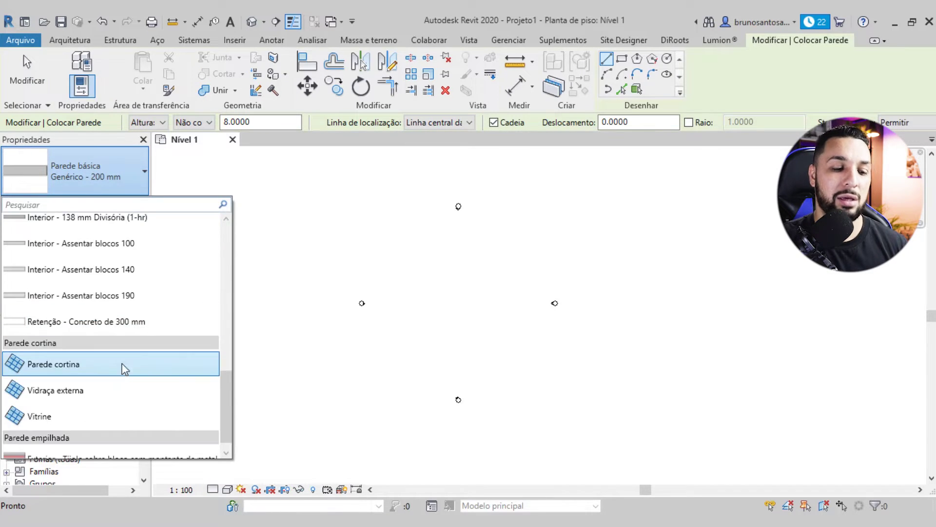
{"action": "scroll", "coordinate": [120, 390], "scroll_direction": "down", "scroll_amount": 1}
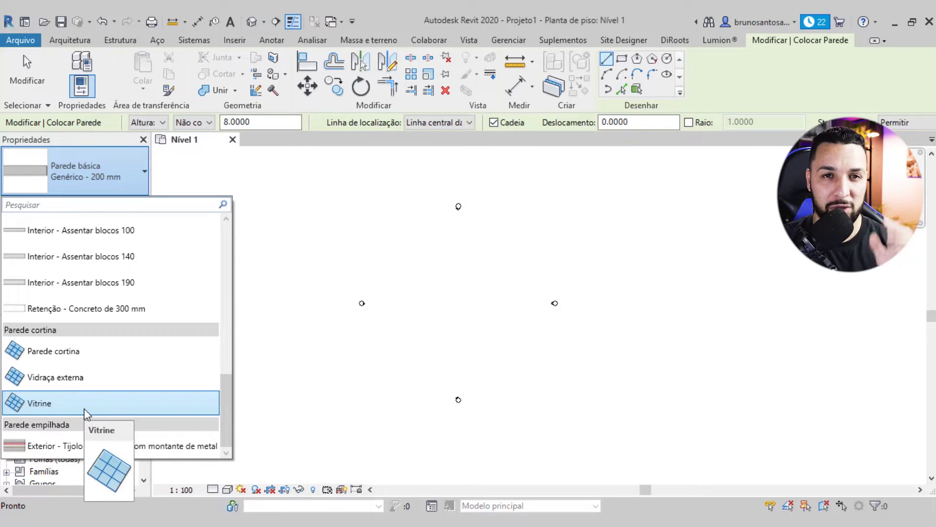
{"action": "left_click", "coordinate": [86, 410]}
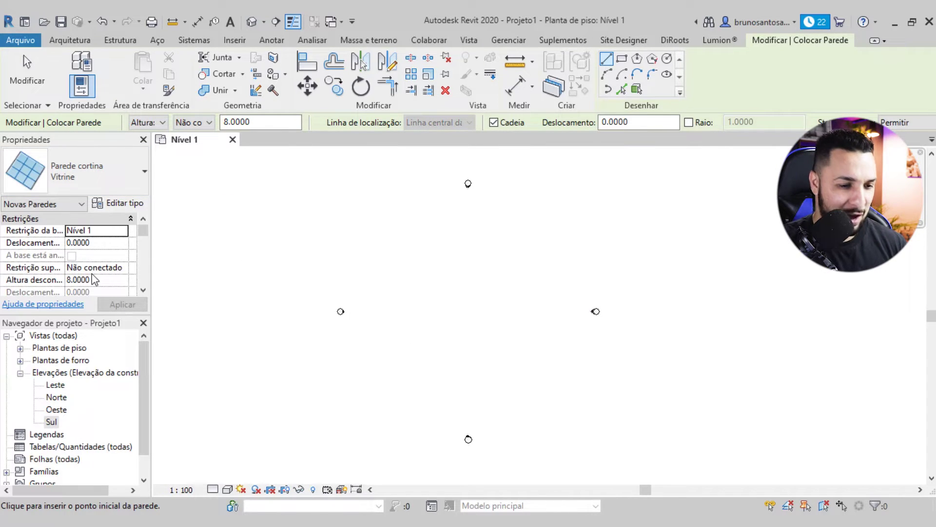
{"action": "scroll", "coordinate": [95, 279], "scroll_direction": "down", "scroll_amount": 1}
{"action": "left_click", "coordinate": [112, 243]}
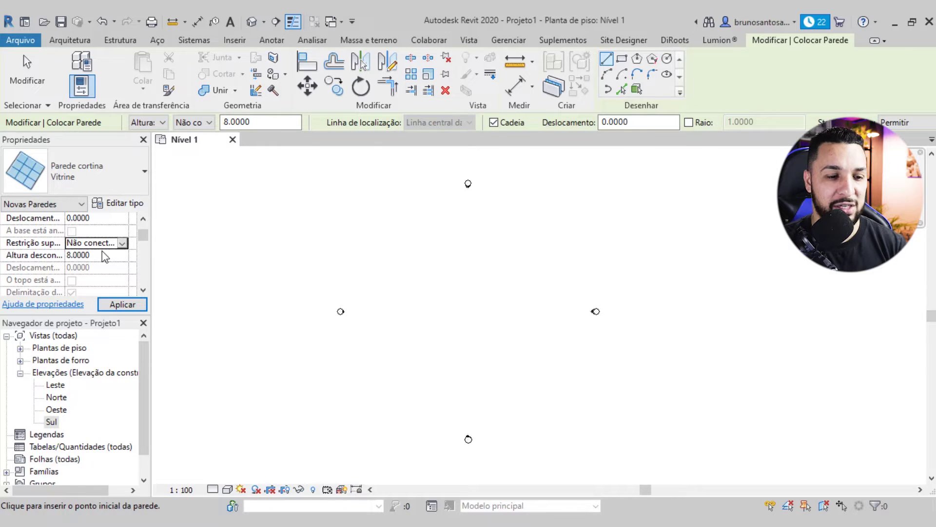
{"action": "left_click", "coordinate": [121, 306]}
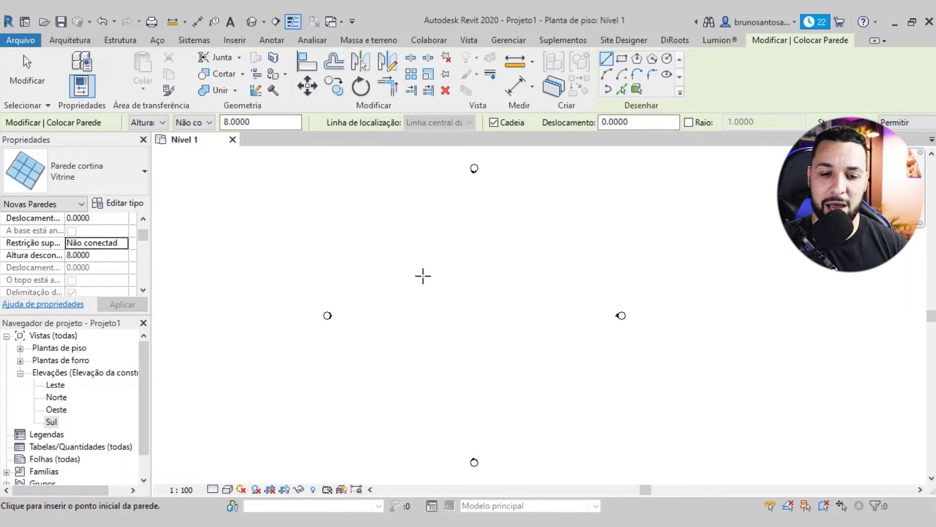
{"action": "left_click", "coordinate": [432, 285]}
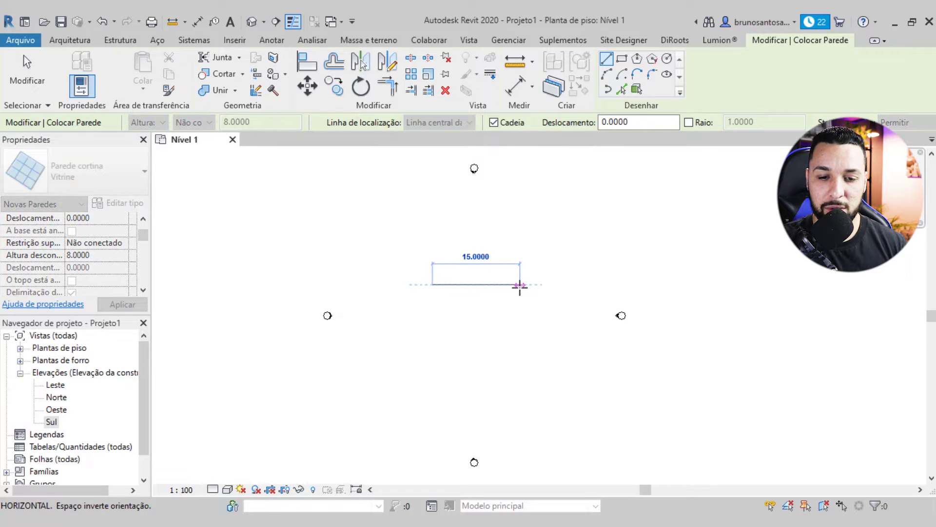
- Draw a 15.0000 horizontal Vitrine curtain wall and stretch its right end to 20.0000
{"action": "left_click", "coordinate": [520, 285]}
{"action": "scroll", "coordinate": [502, 309], "scroll_direction": "up", "scroll_amount": 2}
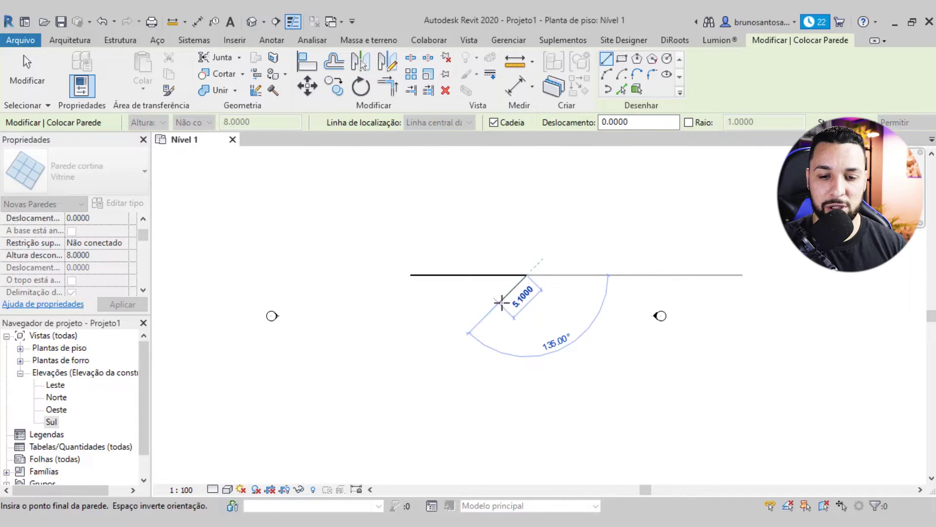
{"action": "key", "text": "Escape"}
{"action": "key", "text": "Escape"}
{"action": "scroll", "coordinate": [490, 312], "scroll_direction": "down", "scroll_amount": 1}
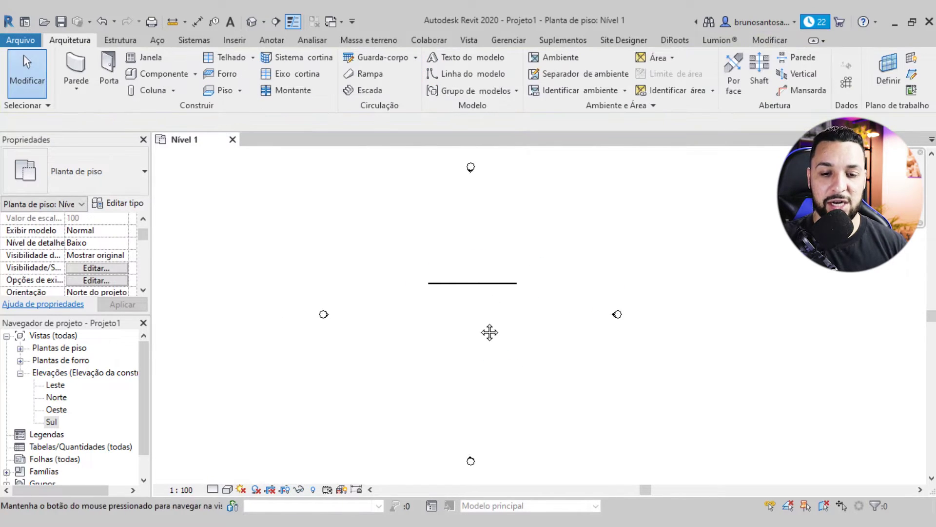
{"action": "left_click", "coordinate": [495, 271]}
{"action": "scroll", "coordinate": [507, 278], "scroll_direction": "up", "scroll_amount": 2}
{"action": "left_click_drag", "start_coordinate": [514, 264], "coordinate": [573, 267]}
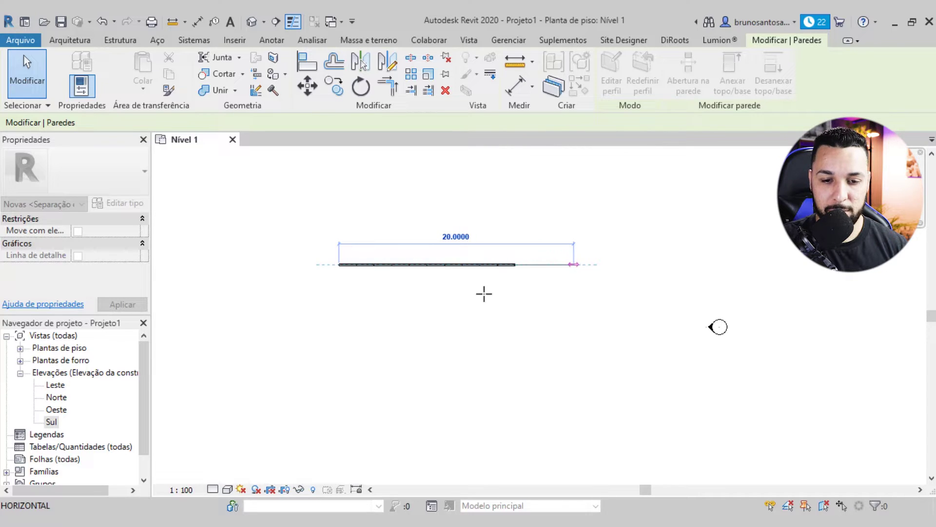
{"action": "scroll", "coordinate": [453, 265], "scroll_direction": "down", "scroll_amount": 2}
{"action": "middle_click_drag", "start_coordinate": [443, 298], "coordinate": [416, 270]}
- Copy the wall from its midpoint and place the copy 20 directly below
{"action": "left_click", "coordinate": [334, 86]}
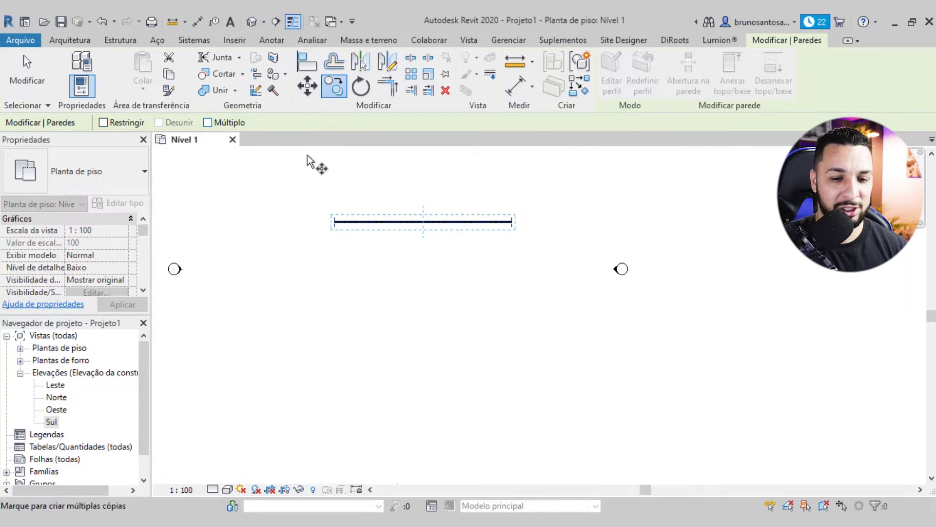
{"action": "scroll", "coordinate": [414, 247], "scroll_direction": "up", "scroll_amount": 2}
{"action": "scroll", "coordinate": [432, 230], "scroll_direction": "up", "scroll_amount": 3}
{"action": "scroll", "coordinate": [433, 229], "scroll_direction": "up", "scroll_amount": 3}
{"action": "scroll", "coordinate": [411, 213], "scroll_direction": "up", "scroll_amount": 1}
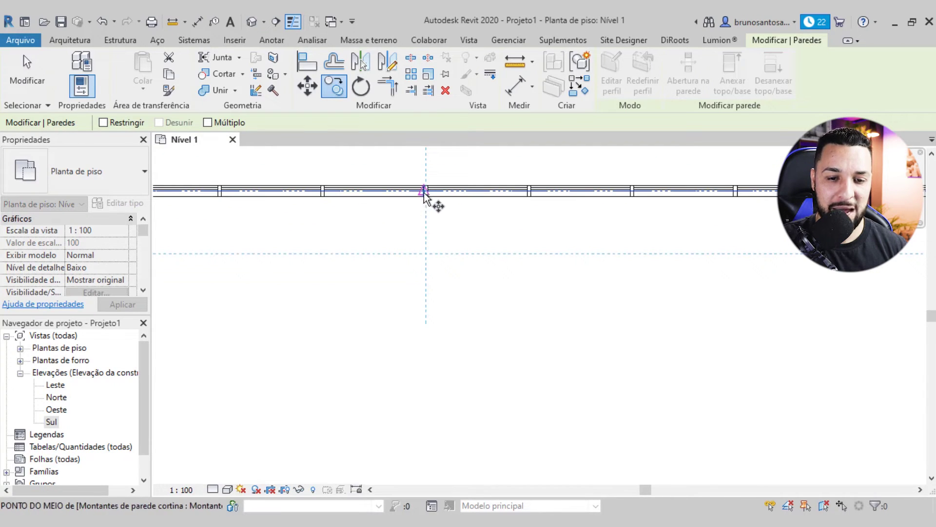
{"action": "left_click", "coordinate": [424, 197]}
{"action": "scroll", "coordinate": [424, 302], "scroll_direction": "down", "scroll_amount": 2}
{"action": "scroll", "coordinate": [428, 372], "scroll_direction": "down", "scroll_amount": 1}
{"action": "scroll", "coordinate": [419, 317], "scroll_direction": "down", "scroll_amount": 2}
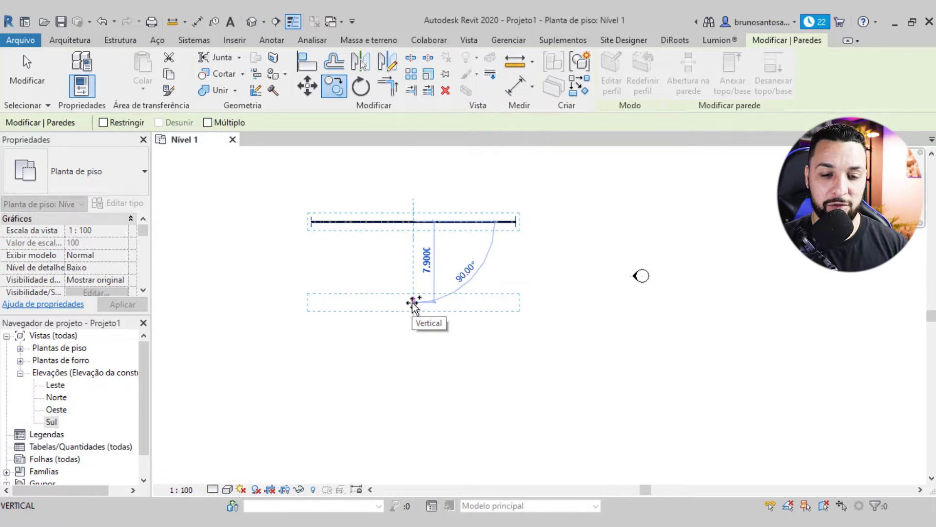
{"action": "type", "text": "20"}
{"action": "key", "text": "Return"}
{"action": "key", "text": "Escape"}
{"action": "key", "text": "Escape"}
{"action": "scroll", "coordinate": [482, 299], "scroll_direction": "down", "scroll_amount": 1}
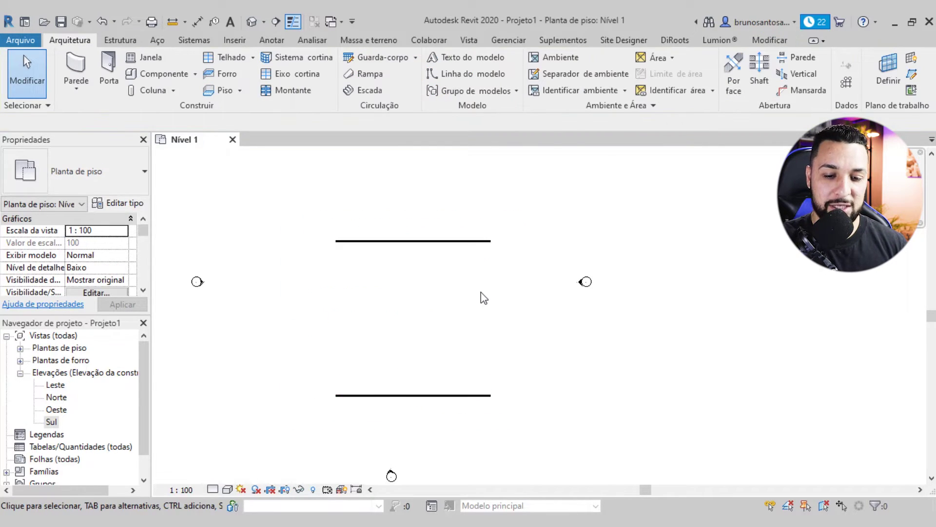
{"action": "scroll", "coordinate": [481, 322], "scroll_direction": "down", "scroll_amount": 1}
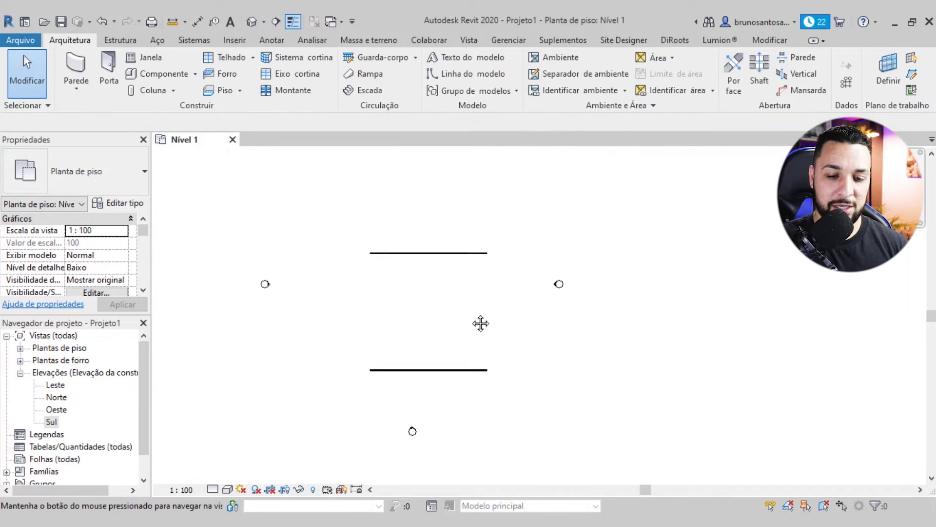
- Open the default 3D view and orbit to select the front curtain wall
{"action": "left_click", "coordinate": [252, 23]}
{"action": "mouse_move", "coordinate": [353, 246]}
{"action": "middle_mouse_down", "text": "shift"}
{"action": "mouse_move", "coordinate": [620, 368]}
{"action": "mouse_move", "coordinate": [510, 270]}
{"action": "mouse_move", "coordinate": [543, 297]}
{"action": "mouse_move", "coordinate": [561, 335]}
{"action": "mouse_move", "coordinate": [532, 312]}
{"action": "mouse_move", "coordinate": [516, 313]}
{"action": "middle_mouse_up", "text": "shift"}
{"action": "middle_click_drag", "start_coordinate": [419, 317], "coordinate": [408, 306], "text": "shift"}
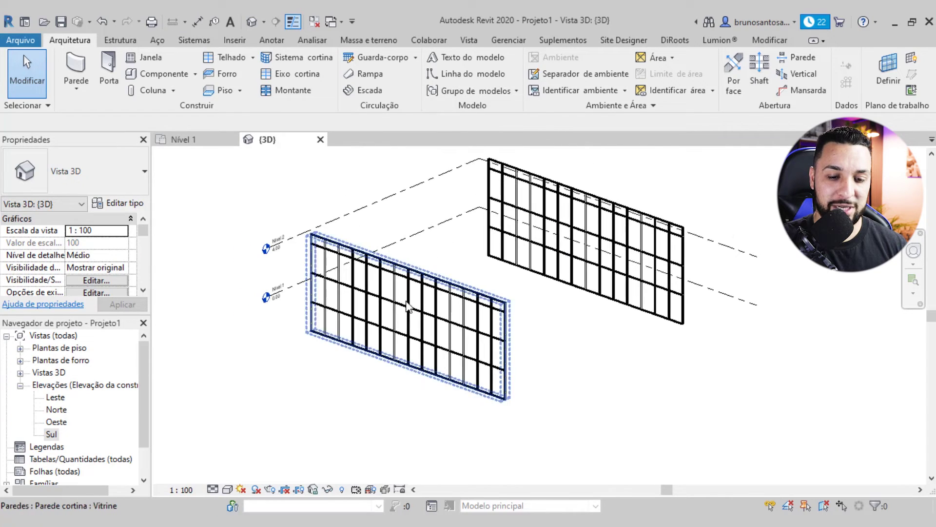
{"action": "left_click", "coordinate": [407, 306]}
- Review the Vitrine wall's type properties unchanged, then return to the Nível 1 plan
{"action": "left_click", "coordinate": [147, 202]}
{"action": "left_click_drag", "start_coordinate": [484, 69], "coordinate": [693, 112]}
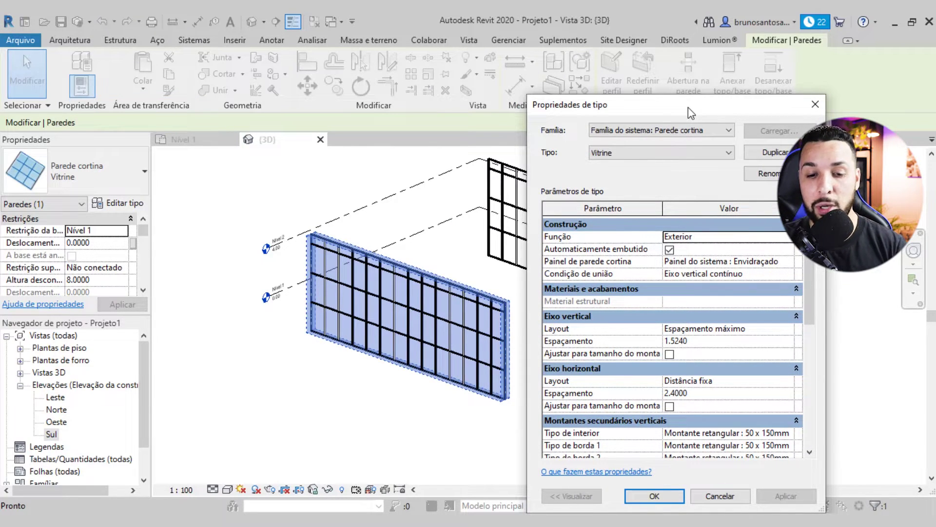
{"action": "scroll", "coordinate": [725, 380], "scroll_direction": "down", "scroll_amount": 1}
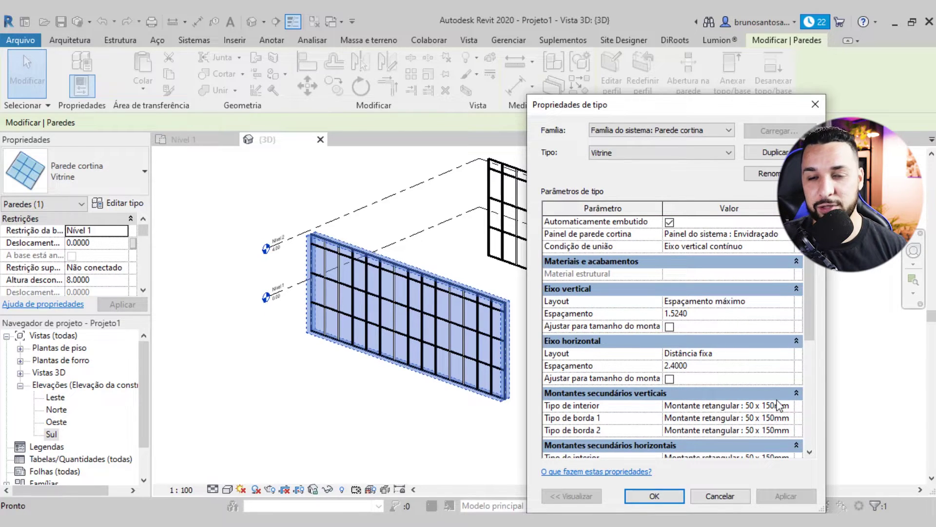
{"action": "scroll", "coordinate": [752, 416], "scroll_direction": "down", "scroll_amount": 1}
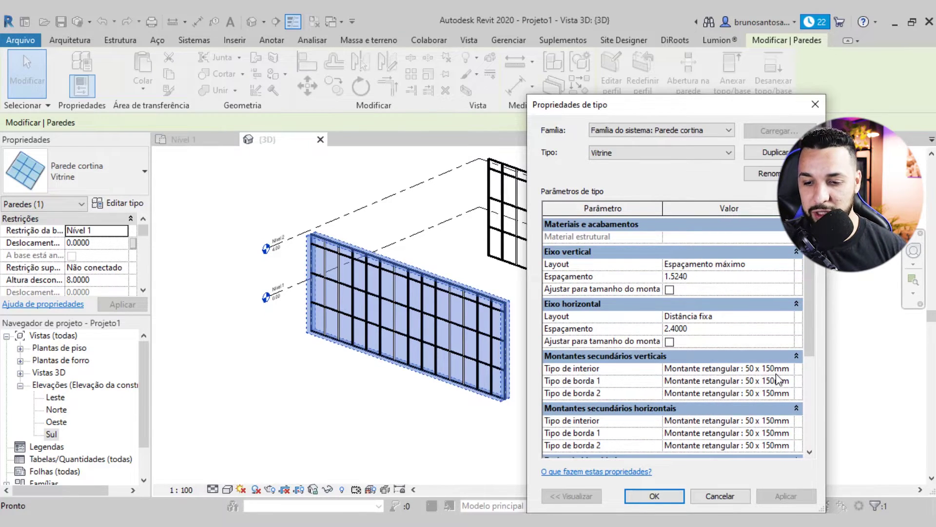
{"action": "scroll", "coordinate": [779, 380], "scroll_direction": "down", "scroll_amount": 1}
{"action": "scroll", "coordinate": [695, 390], "scroll_direction": "up", "scroll_amount": 2}
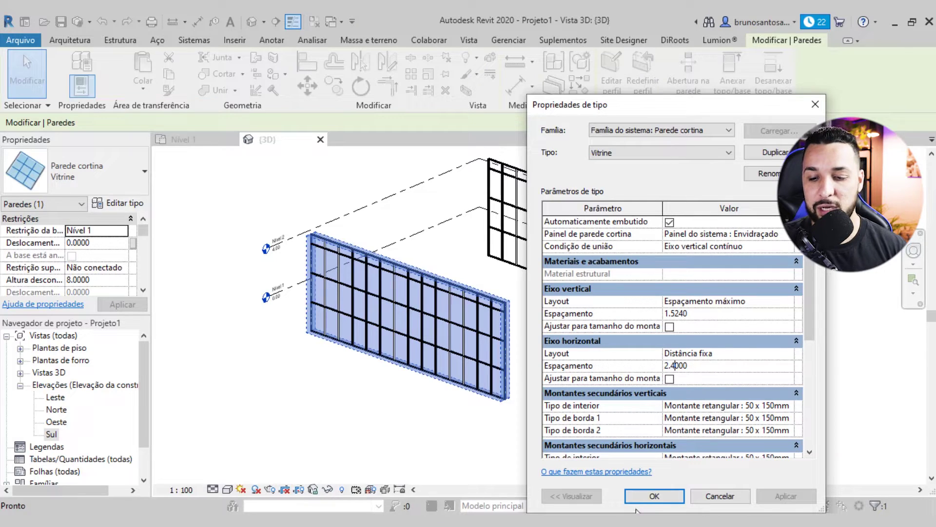
{"action": "left_click", "coordinate": [654, 495]}
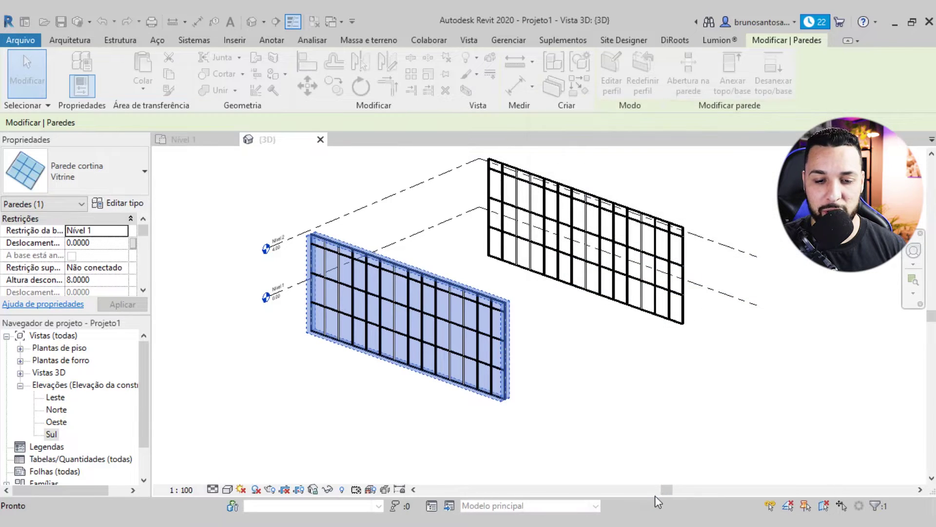
{"action": "key", "text": "Escape"}
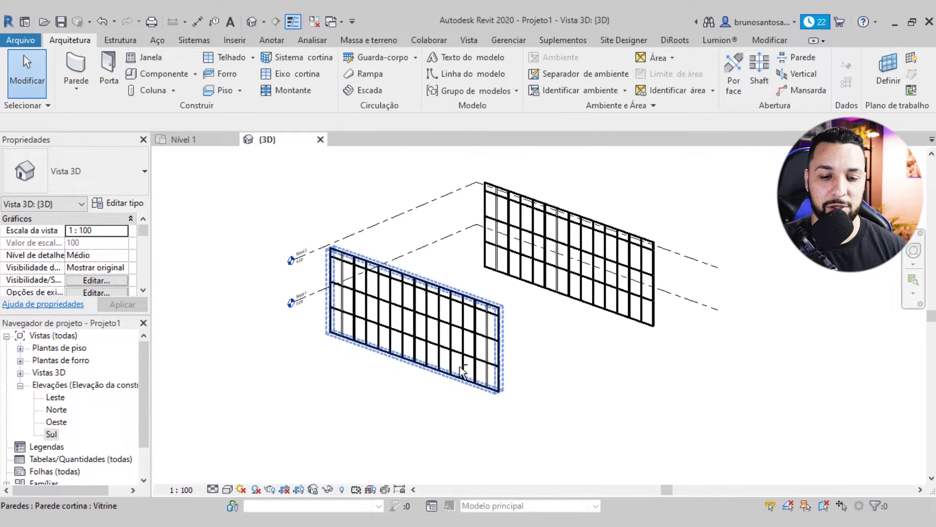
{"action": "middle_click_drag", "start_coordinate": [460, 372], "coordinate": [517, 373], "text": "shift"}
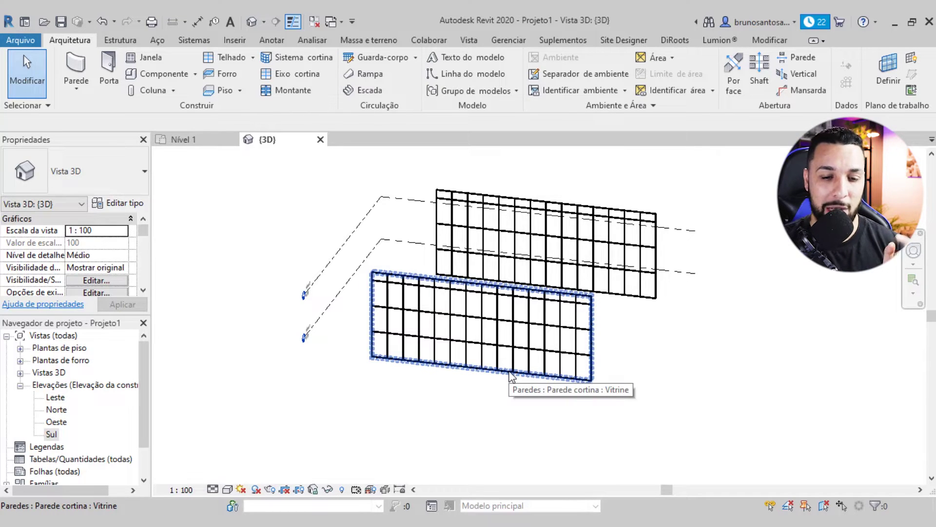
{"action": "mouse_move", "coordinate": [184, 139]}
{"action": "left_click", "coordinate": [199, 141]}
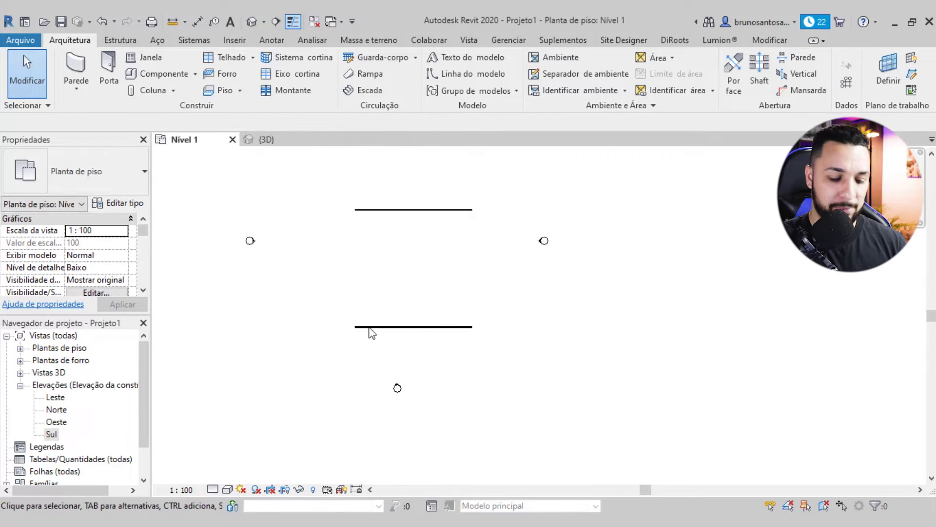
- Draw a reference plane just below the lower curtain wall
{"action": "key", "text": "r"}
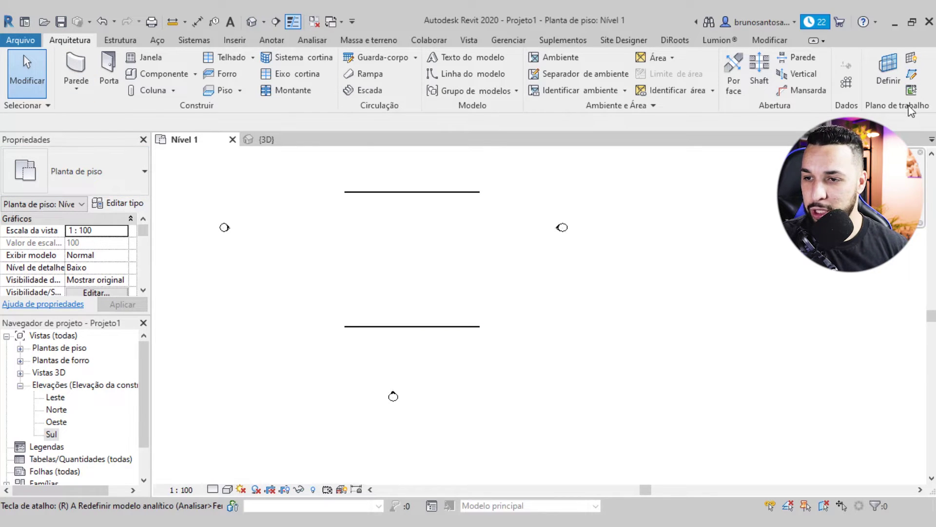
{"action": "left_click", "coordinate": [911, 76]}
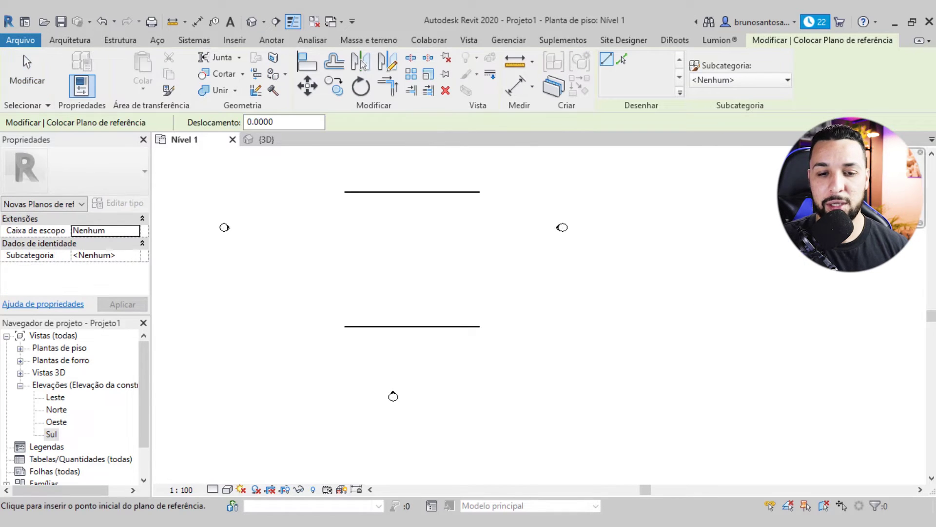
{"action": "scroll", "coordinate": [364, 300], "scroll_direction": "up", "scroll_amount": 2}
{"action": "scroll", "coordinate": [416, 305], "scroll_direction": "up", "scroll_amount": 2}
{"action": "scroll", "coordinate": [418, 276], "scroll_direction": "up", "scroll_amount": 2}
{"action": "scroll", "coordinate": [410, 280], "scroll_direction": "up", "scroll_amount": 2}
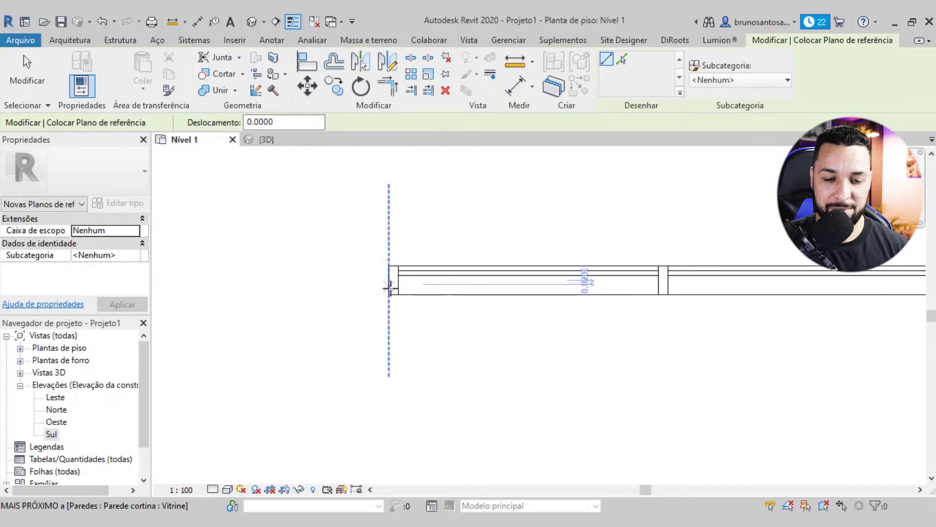
{"action": "scroll", "coordinate": [380, 316], "scroll_direction": "down", "scroll_amount": 1}
{"action": "scroll", "coordinate": [380, 307], "scroll_direction": "down", "scroll_amount": 2}
{"action": "middle_click_drag", "start_coordinate": [389, 338], "coordinate": [259, 305]}
{"action": "scroll", "coordinate": [259, 307], "scroll_direction": "down", "scroll_amount": 2}
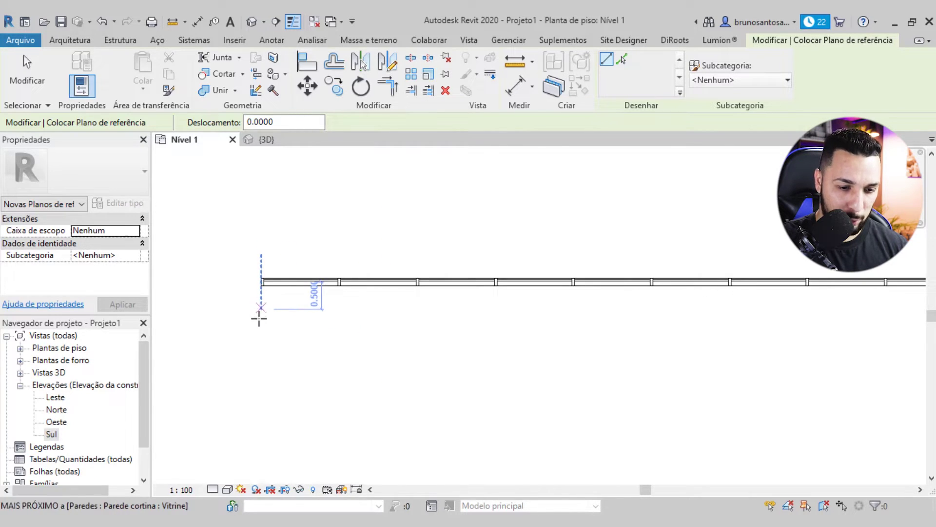
{"action": "scroll", "coordinate": [264, 375], "scroll_direction": "down", "scroll_amount": 2}
{"action": "middle_click_drag", "start_coordinate": [273, 363], "coordinate": [260, 295]}
{"action": "scroll", "coordinate": [261, 295], "scroll_direction": "up", "scroll_amount": 1}
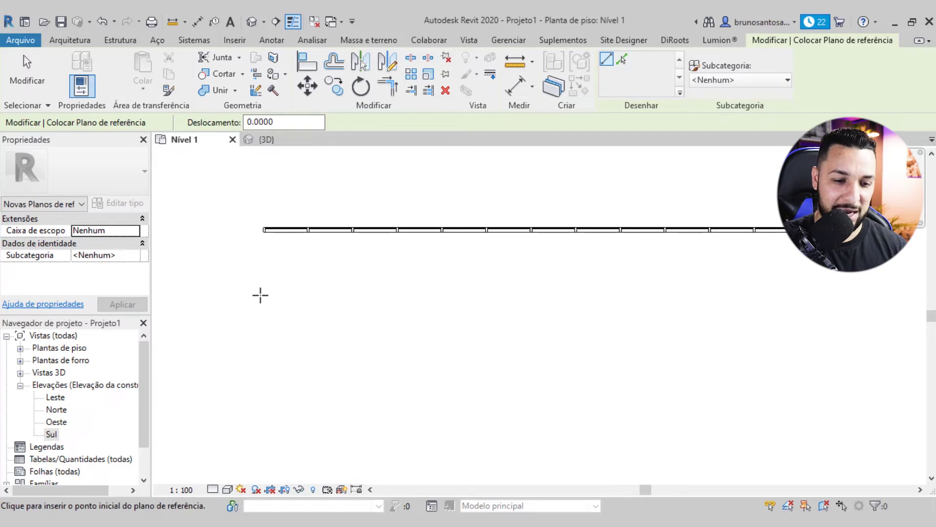
{"action": "scroll", "coordinate": [580, 297], "scroll_direction": "down", "scroll_amount": 3}
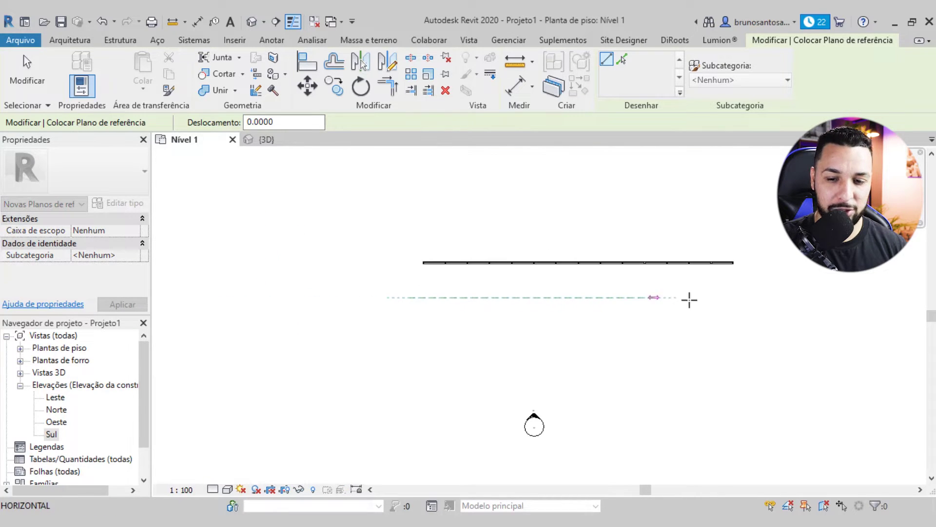
{"action": "left_click", "coordinate": [746, 301]}
- Draw a second reference plane along the upper curtain wall and exit the tool
{"action": "scroll", "coordinate": [511, 349], "scroll_direction": "up", "scroll_amount": 1}
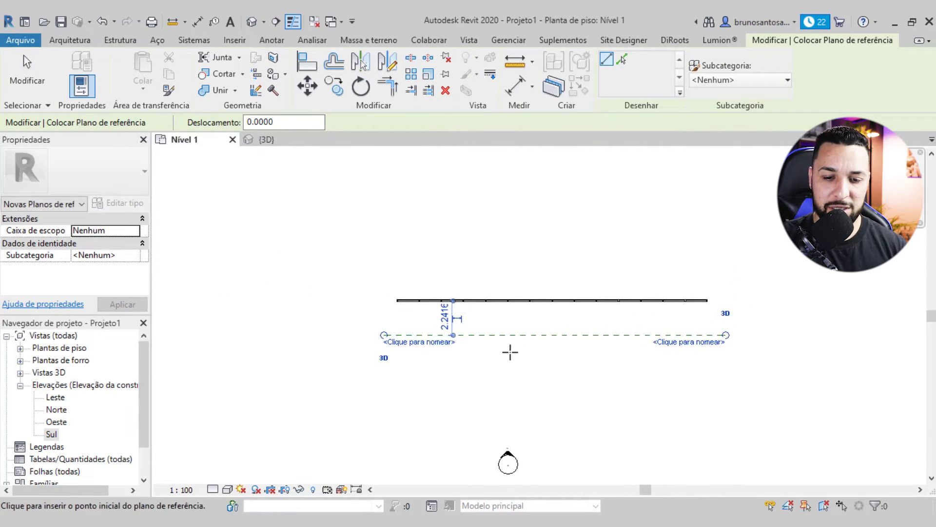
{"action": "scroll", "coordinate": [522, 324], "scroll_direction": "up", "scroll_amount": 2}
{"action": "scroll", "coordinate": [520, 325], "scroll_direction": "down", "scroll_amount": 1}
{"action": "scroll", "coordinate": [522, 320], "scroll_direction": "down", "scroll_amount": 2}
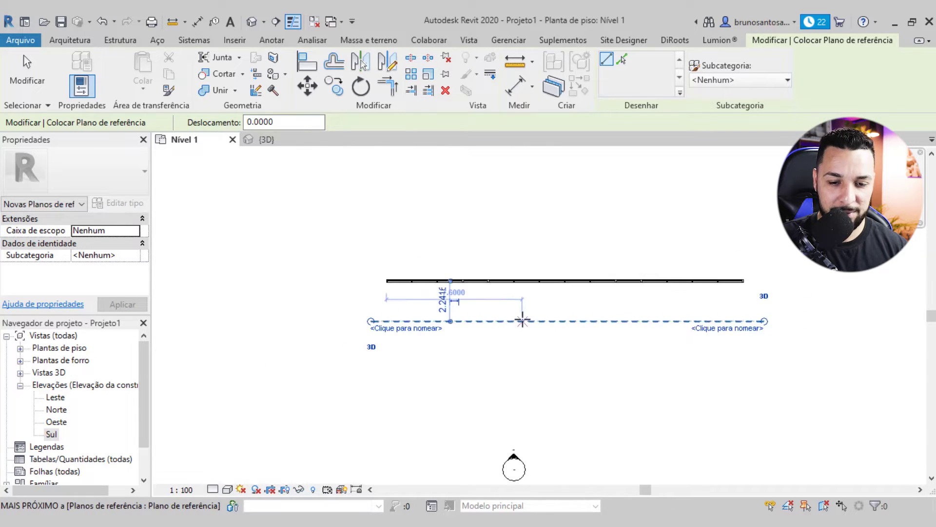
{"action": "scroll", "coordinate": [517, 317], "scroll_direction": "down", "scroll_amount": 2}
{"action": "middle_click_drag", "start_coordinate": [489, 251], "coordinate": [465, 333]}
{"action": "scroll", "coordinate": [418, 203], "scroll_direction": "up", "scroll_amount": 2}
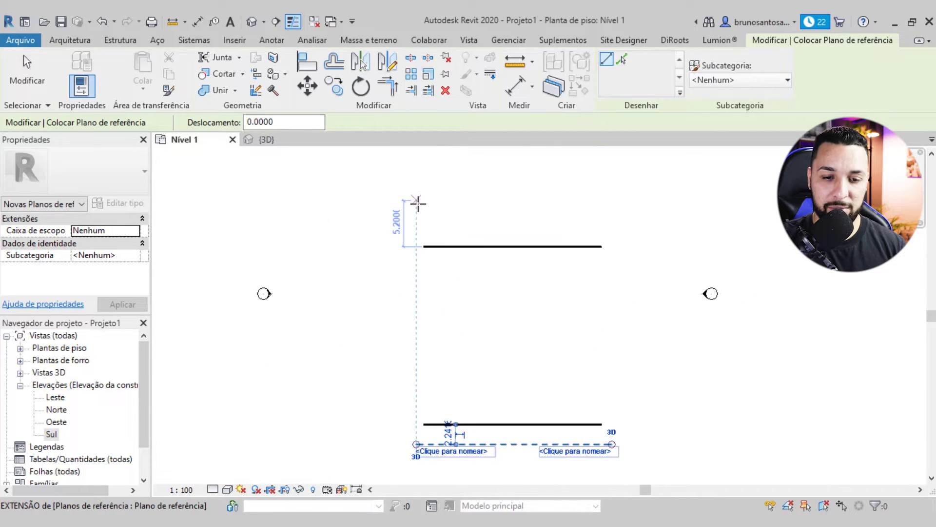
{"action": "left_click", "coordinate": [418, 221]}
{"action": "left_click", "coordinate": [604, 217]}
{"action": "mouse_move", "coordinate": [488, 453]}
{"action": "middle_mouse_down"}
{"action": "mouse_move", "coordinate": [485, 339]}
{"action": "mouse_move", "coordinate": [456, 368]}
{"action": "middle_mouse_up"}
{"action": "scroll", "coordinate": [491, 347], "scroll_direction": "down", "scroll_amount": 2}
{"action": "scroll", "coordinate": [463, 366], "scroll_direction": "up", "scroll_amount": 1}
{"action": "scroll", "coordinate": [463, 358], "scroll_direction": "down", "scroll_amount": 1}
{"action": "middle_click_drag", "start_coordinate": [470, 253], "coordinate": [470, 297]}
{"action": "scroll", "coordinate": [449, 244], "scroll_direction": "up", "scroll_amount": 1}
{"action": "scroll", "coordinate": [452, 239], "scroll_direction": "up", "scroll_amount": 1}
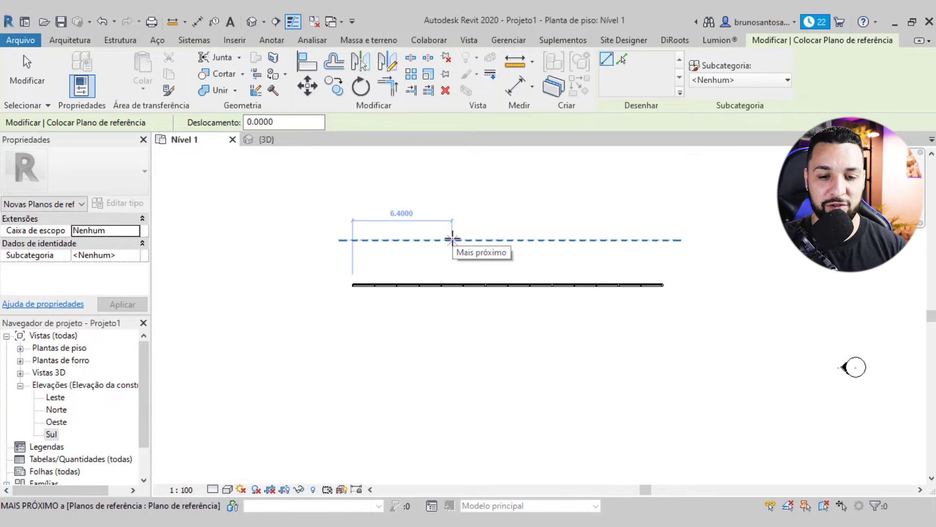
{"action": "key", "text": "Escape"}
{"action": "key", "text": "Escape"}
{"action": "scroll", "coordinate": [446, 271], "scroll_direction": "down", "scroll_amount": 2}
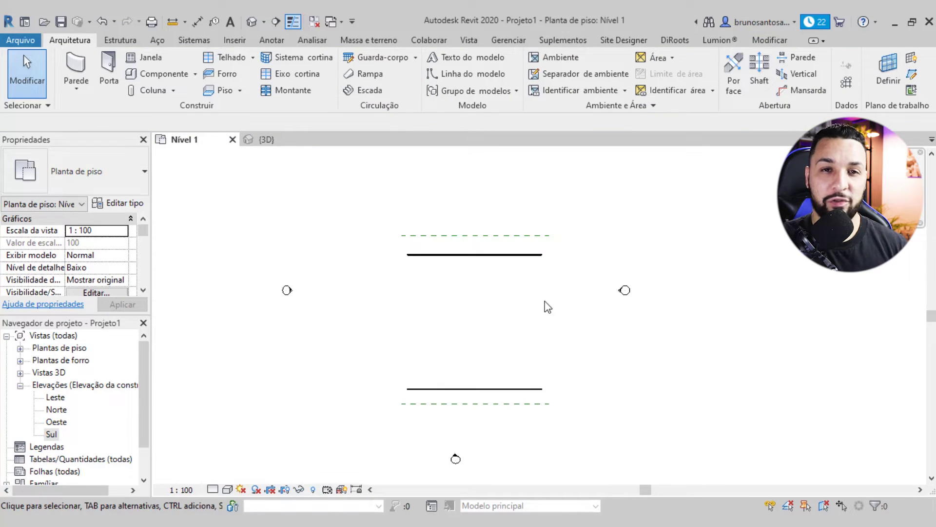
{"action": "left_click", "coordinate": [390, 39]}
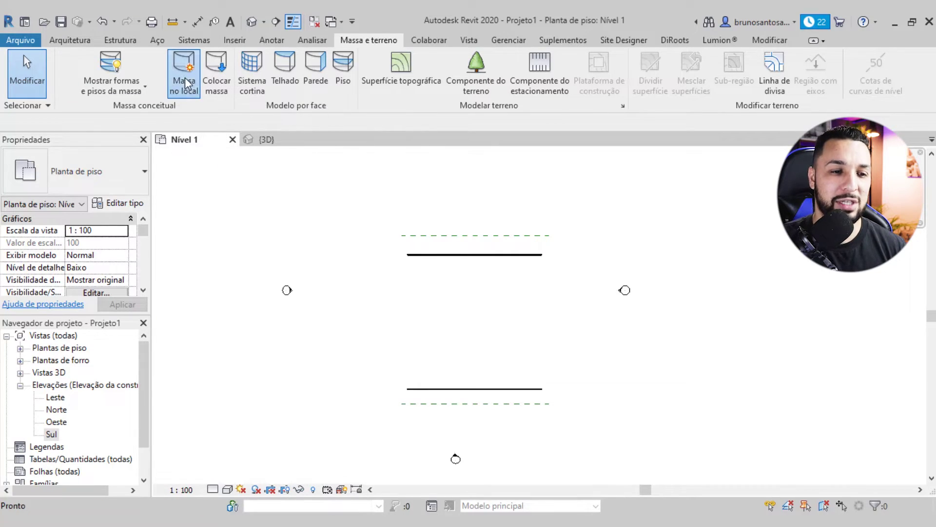
- Create a new in-place mass named for the cobertura roof and enter mass editing
{"action": "left_click", "coordinate": [185, 78]}
{"action": "left_click_drag", "start_coordinate": [462, 232], "coordinate": [709, 236]}
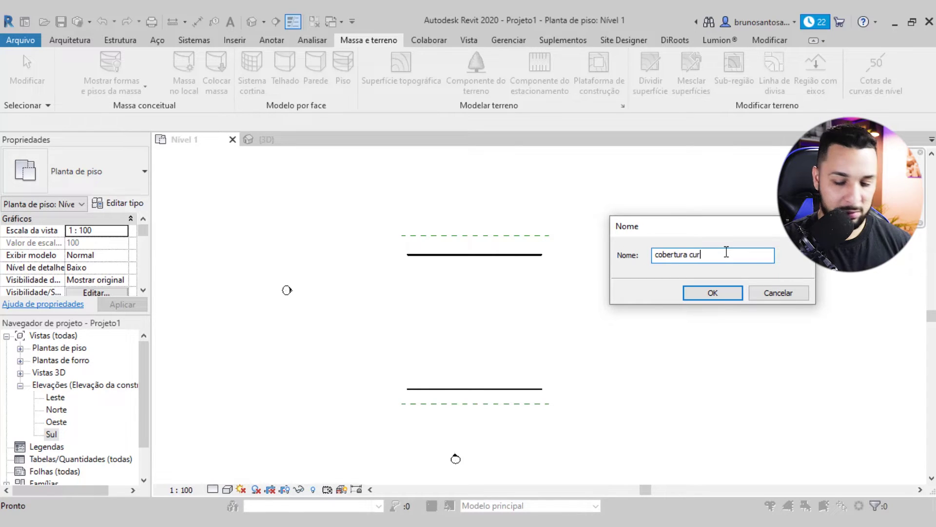
{"action": "left_click", "coordinate": [739, 289]}
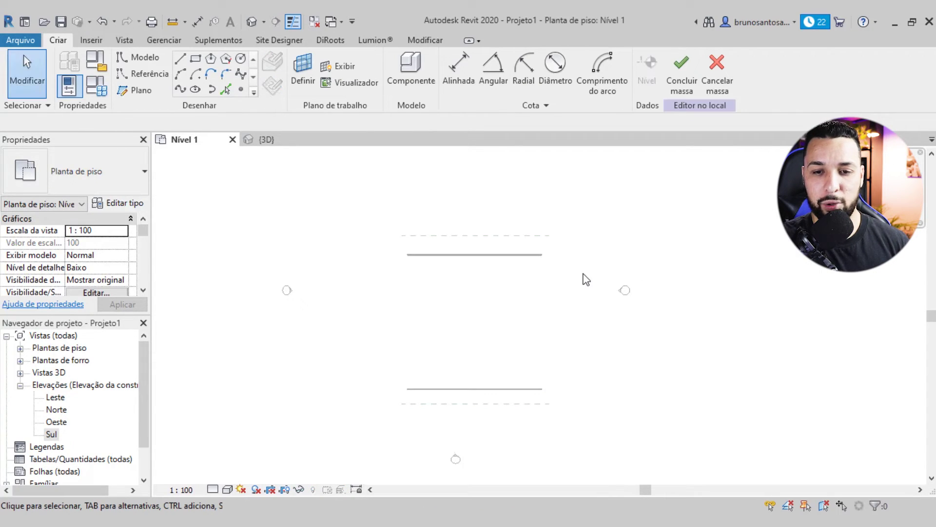
{"action": "scroll", "coordinate": [136, 386], "scroll_direction": "down", "scroll_amount": 2}
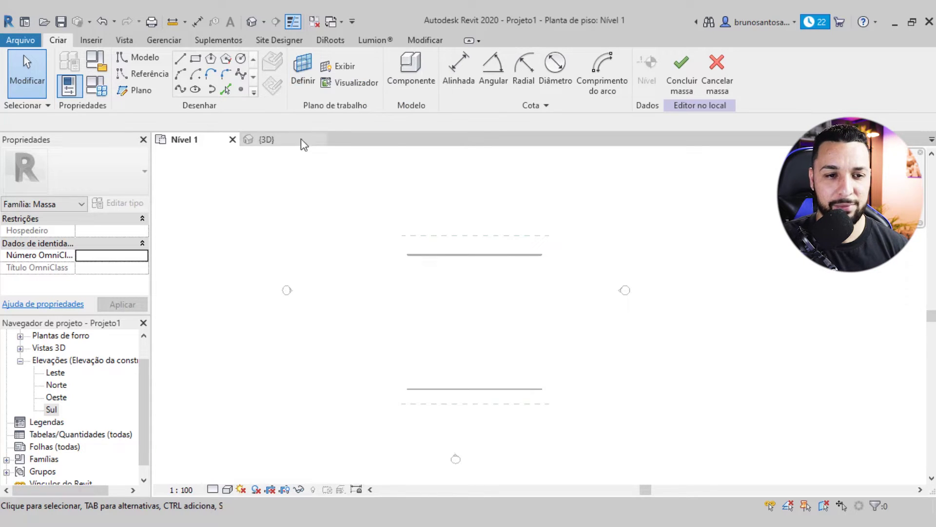
- Set the lower reference plane as the mass work plane and open the Sul elevation
{"action": "left_click", "coordinate": [304, 60]}
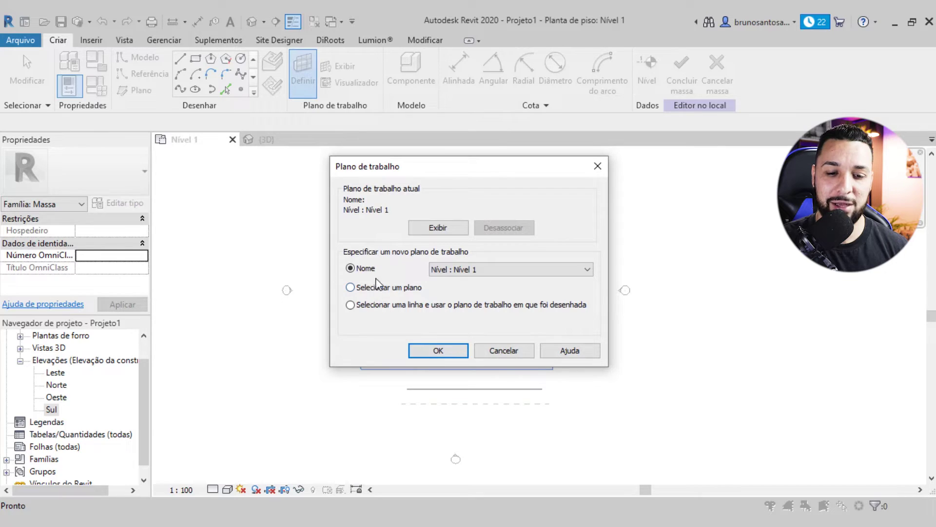
{"action": "left_click", "coordinate": [463, 270]}
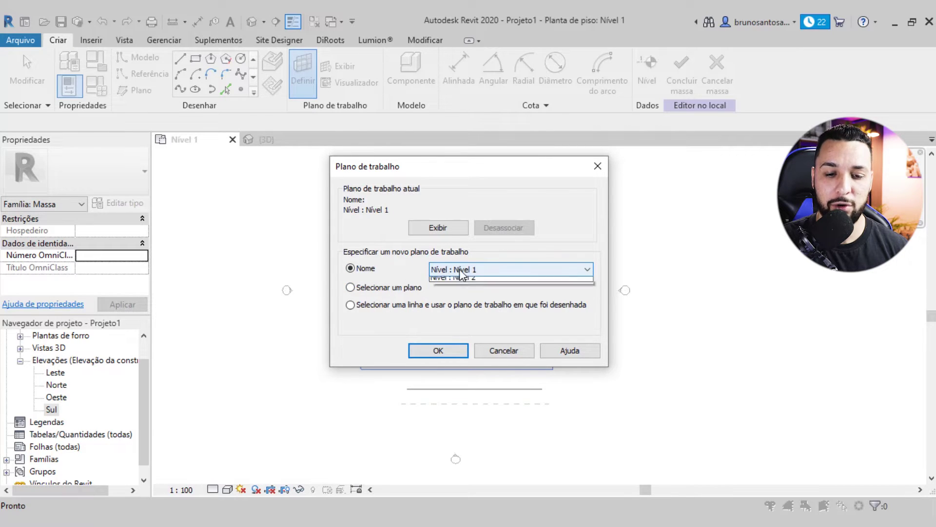
{"action": "left_click", "coordinate": [493, 274]}
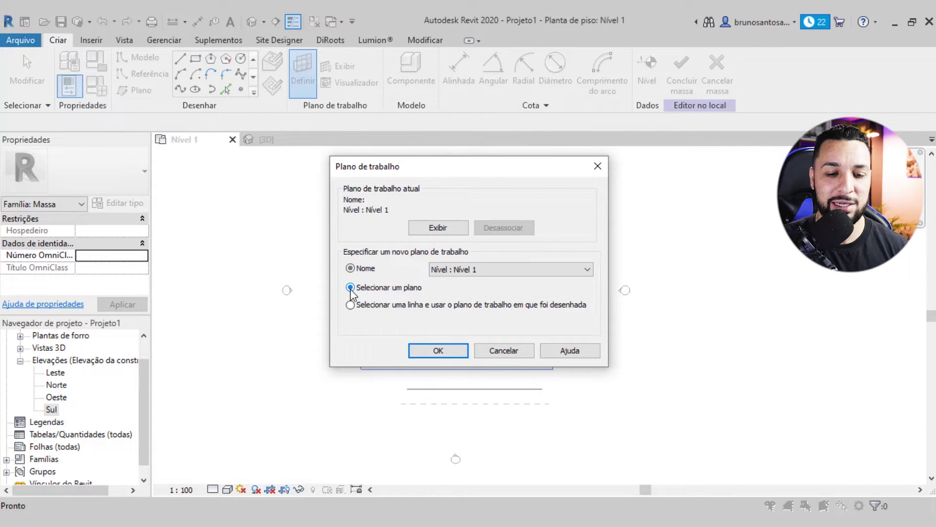
{"action": "left_click_drag", "start_coordinate": [470, 166], "coordinate": [653, 167]}
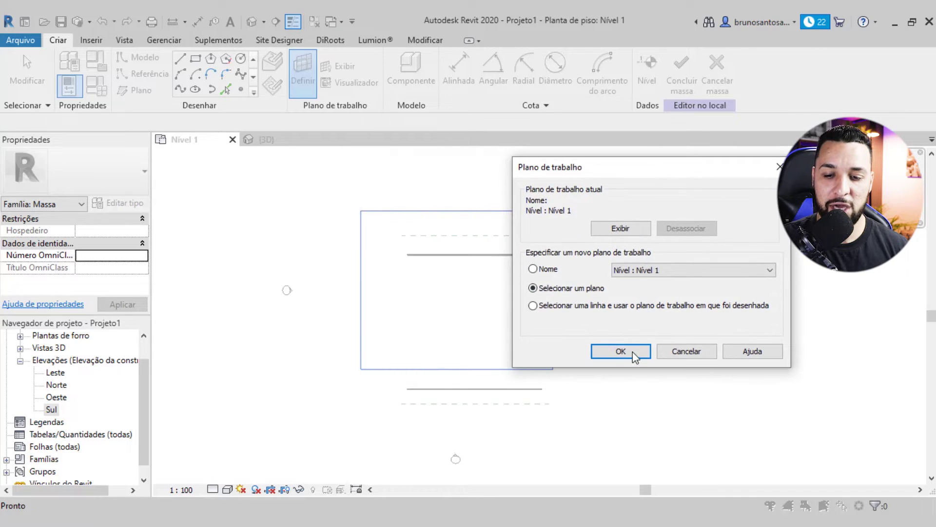
{"action": "left_click", "coordinate": [620, 351]}
{"action": "scroll", "coordinate": [497, 390], "scroll_direction": "up", "scroll_amount": 2}
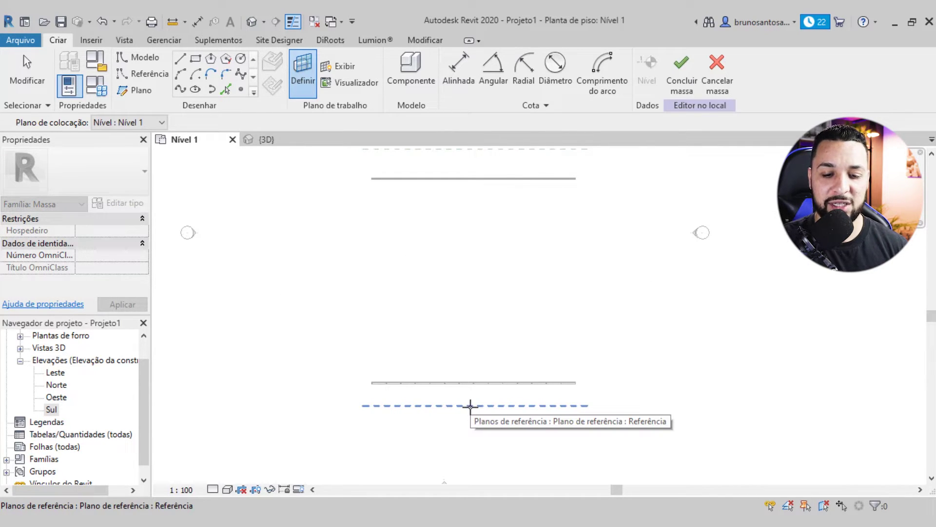
{"action": "left_click", "coordinate": [471, 405]}
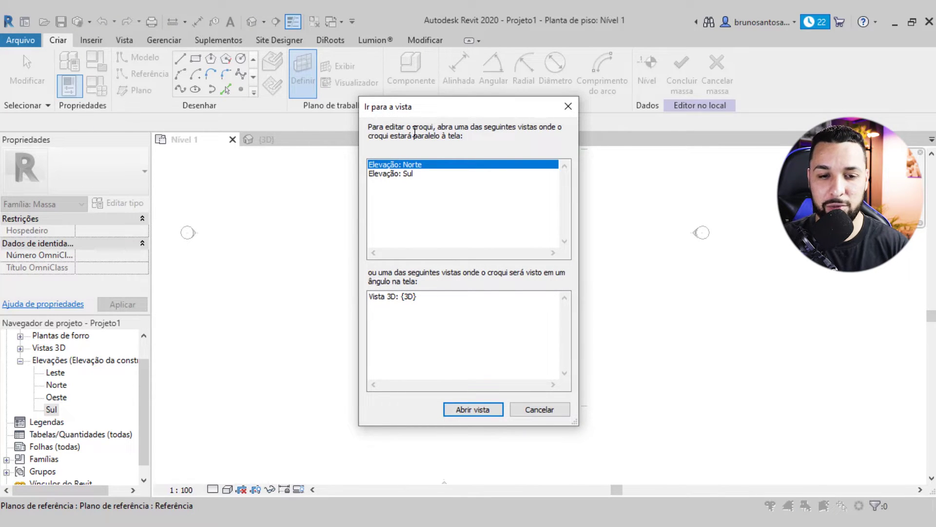
{"action": "left_click", "coordinate": [390, 174]}
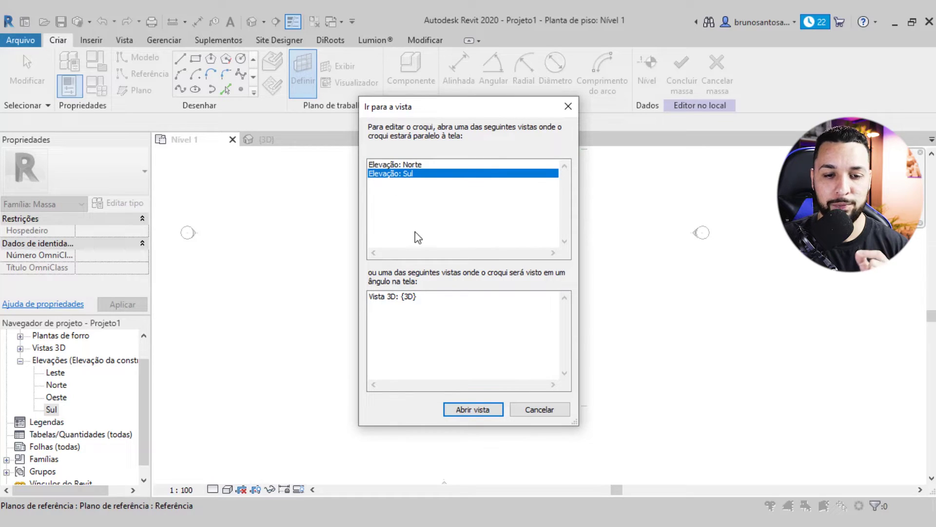
{"action": "left_click", "coordinate": [474, 410]}
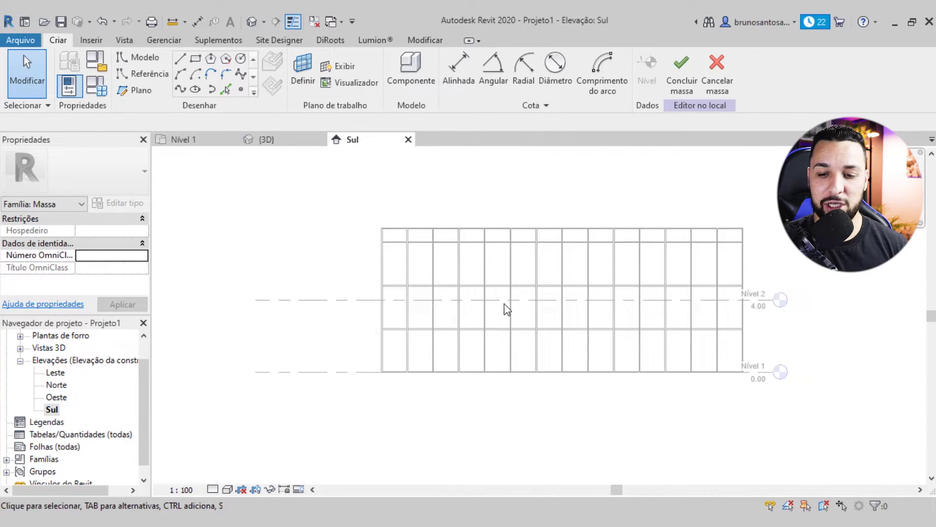
- Pan the Sul elevation and activate the Spline model line tool
{"action": "middle_click_drag", "start_coordinate": [579, 331], "coordinate": [546, 304]}
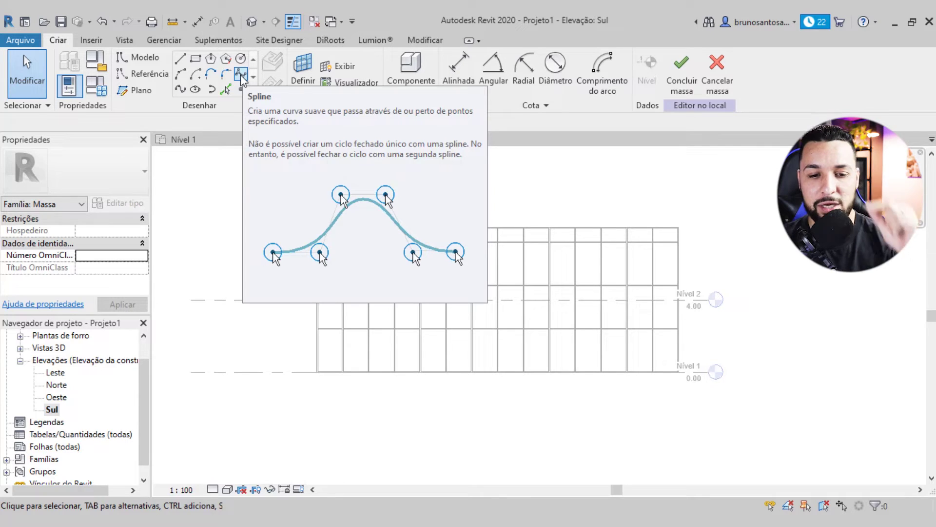
{"action": "left_click", "coordinate": [241, 74]}
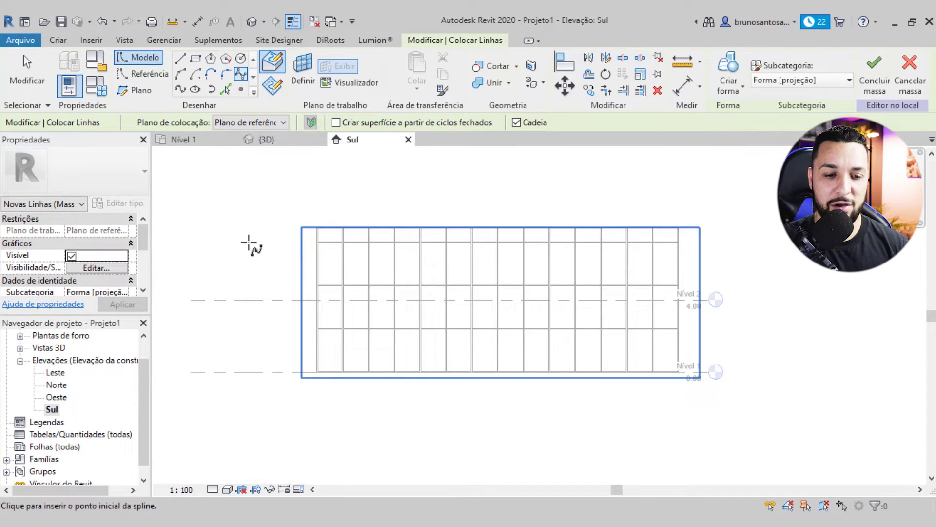
- Sketch a wavy spline of alternating peaks and valleys across the Sul facade
{"action": "scroll", "coordinate": [251, 244], "scroll_direction": "down", "scroll_amount": 1}
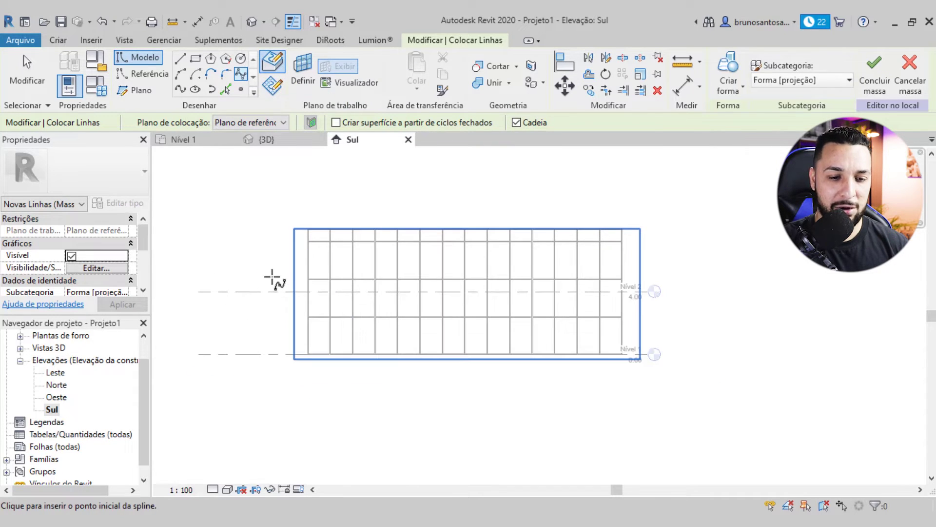
{"action": "left_click", "coordinate": [259, 321]}
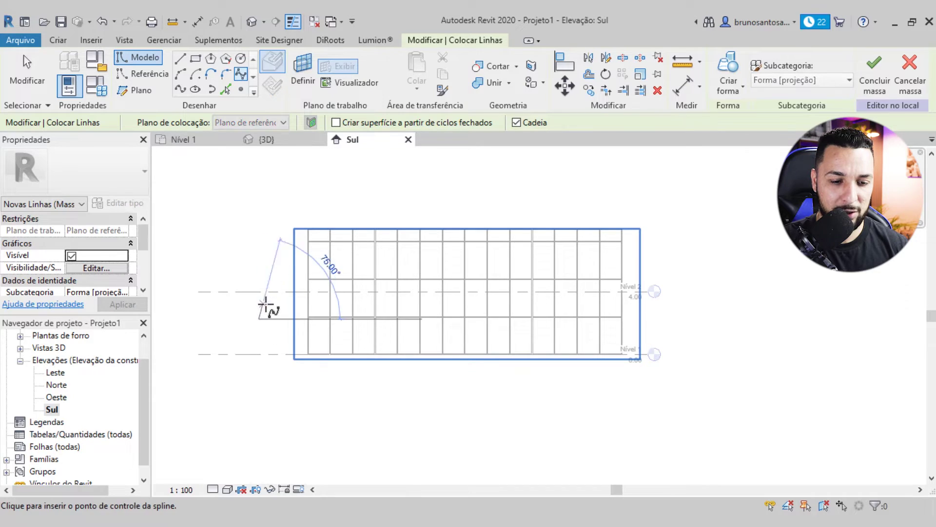
{"action": "left_click", "coordinate": [304, 316]}
{"action": "left_click", "coordinate": [335, 287]}
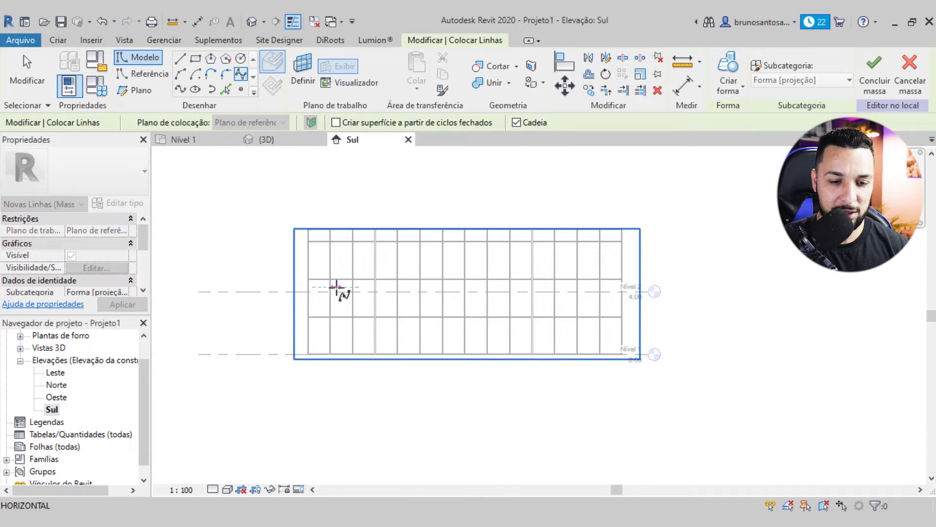
{"action": "left_click", "coordinate": [380, 316]}
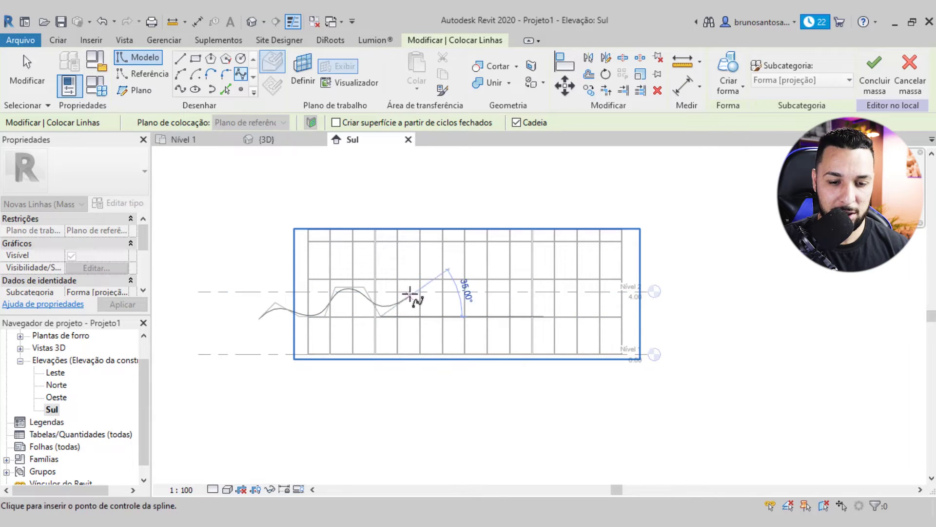
{"action": "left_click", "coordinate": [437, 252]}
{"action": "left_click", "coordinate": [465, 291]}
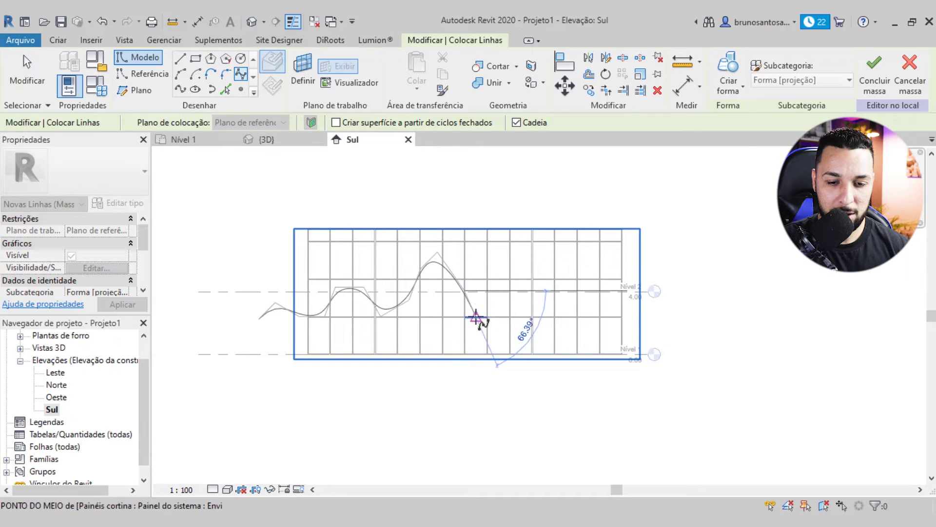
{"action": "left_click", "coordinate": [505, 308]}
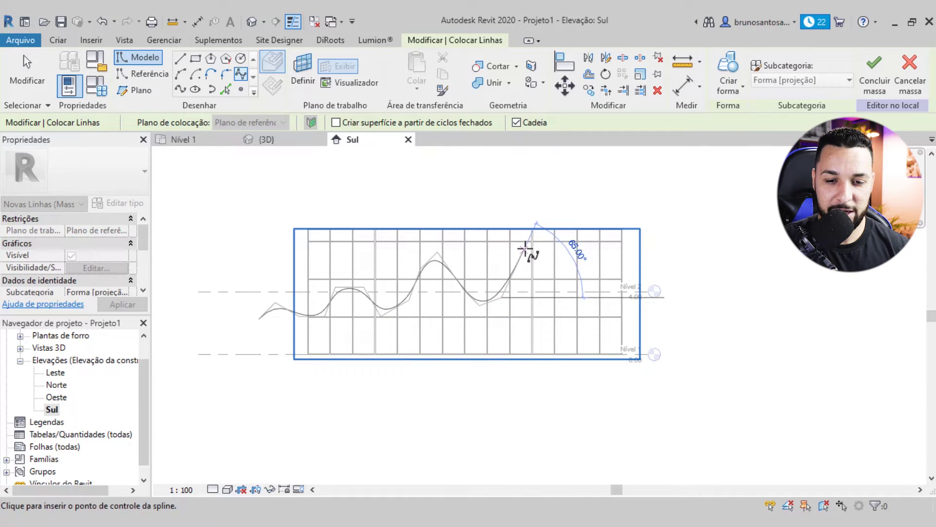
{"action": "left_click", "coordinate": [550, 241]}
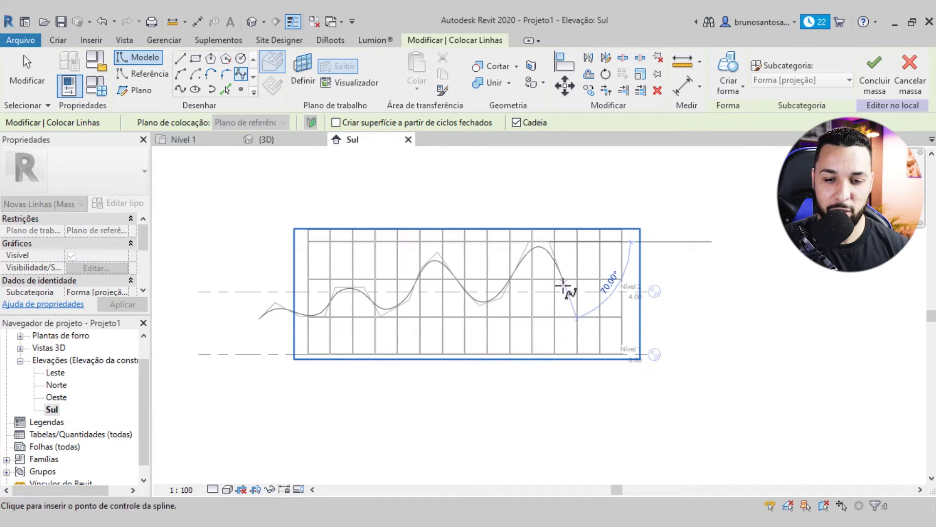
{"action": "left_click", "coordinate": [585, 296]}
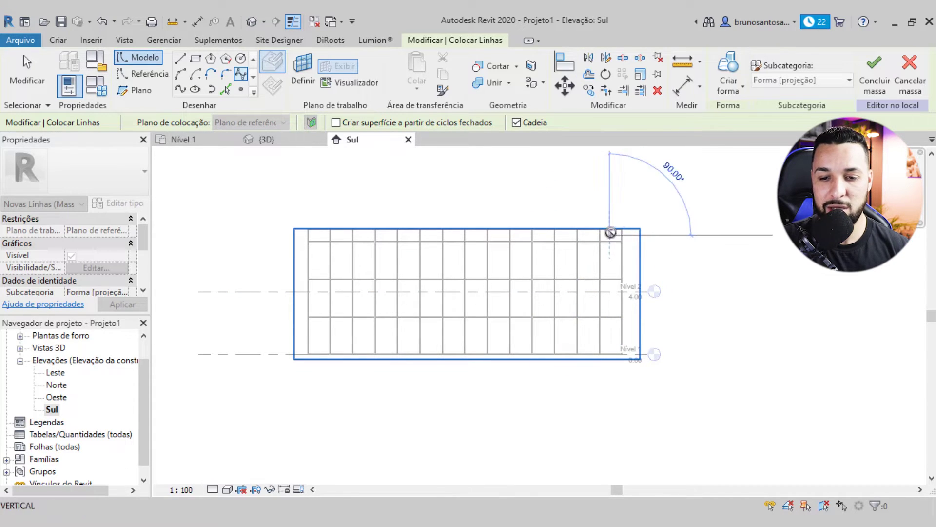
{"action": "left_click", "coordinate": [630, 236]}
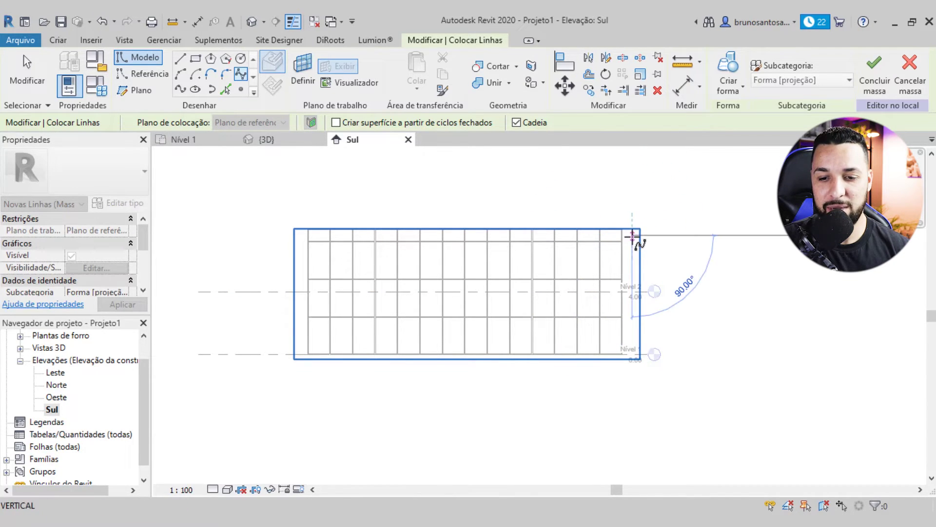
{"action": "left_click", "coordinate": [649, 271]}
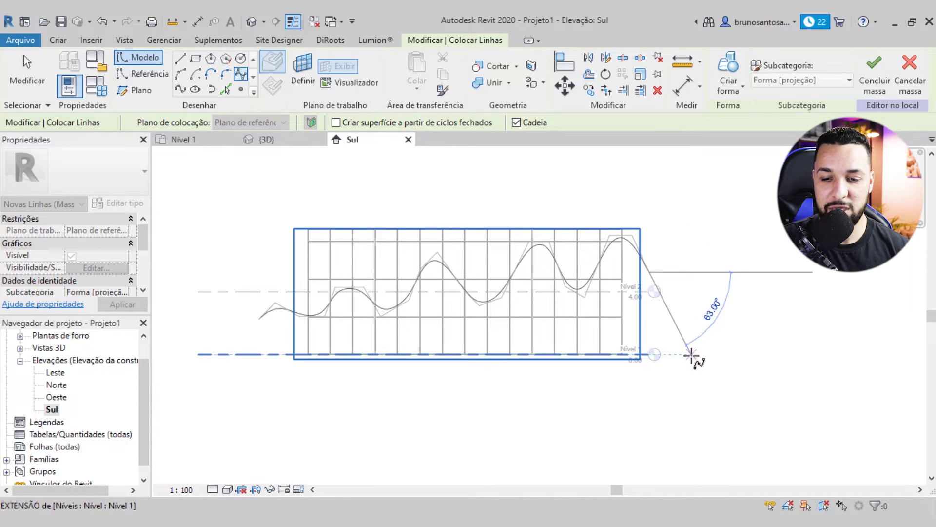
- End the spline with a deep dip beyond the wall's right end and exit the tool
{"action": "key", "text": "Escape"}
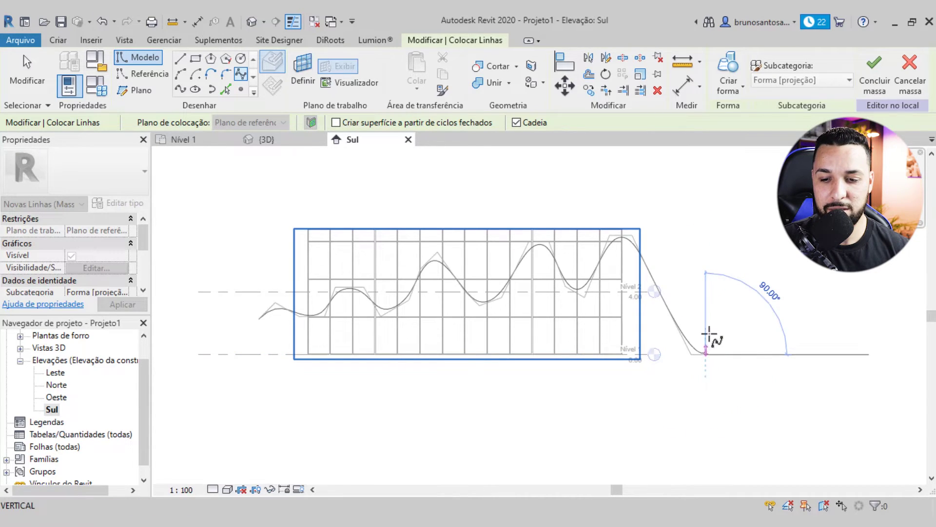
{"action": "left_click", "coordinate": [719, 328]}
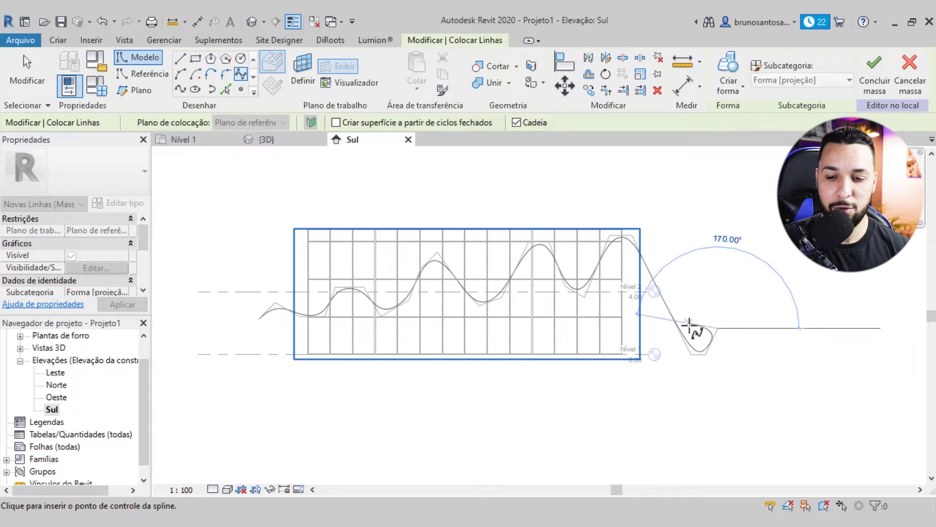
{"action": "scroll", "coordinate": [722, 333], "scroll_direction": "up", "scroll_amount": 2}
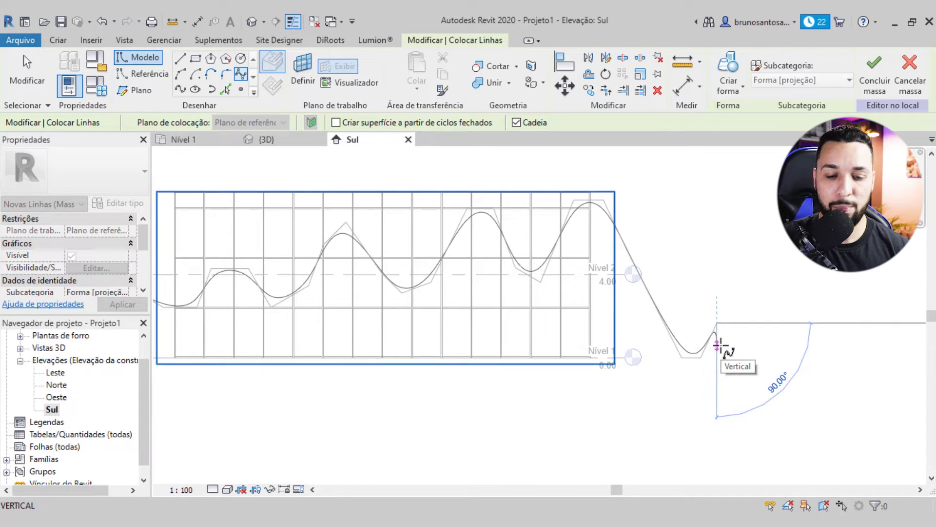
{"action": "key", "text": "Escape"}
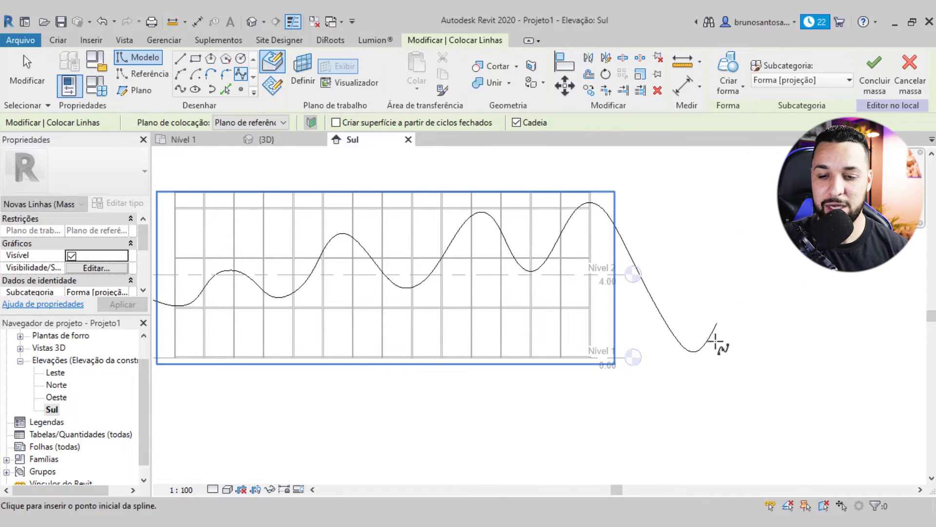
{"action": "scroll", "coordinate": [718, 342], "scroll_direction": "down", "scroll_amount": 1}
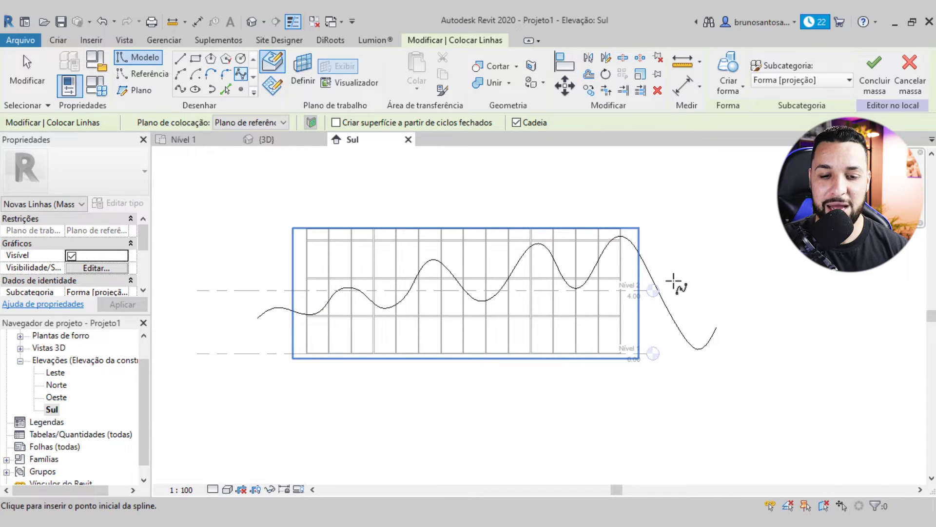
{"action": "key", "text": "Escape"}
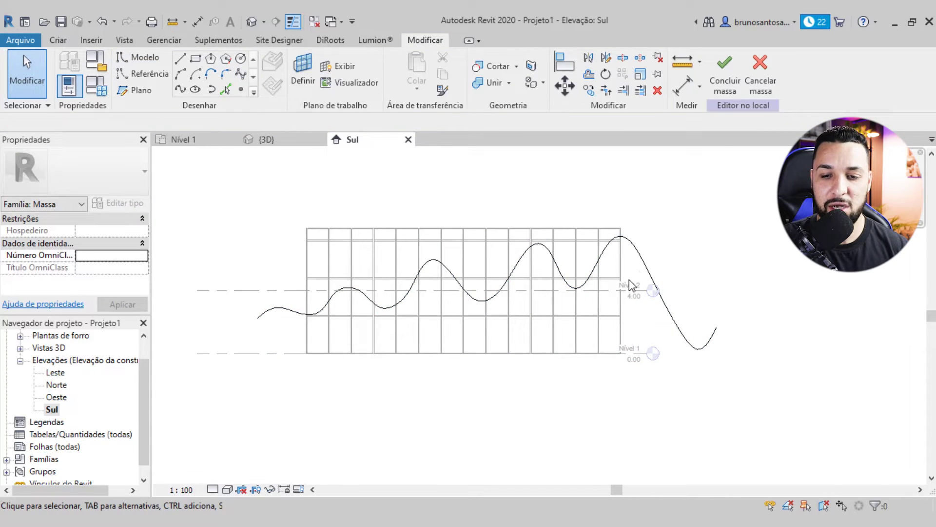
- Drag the spline's peak and trough control points to even out the waves across the facade
{"action": "left_click", "coordinate": [641, 254]}
{"action": "scroll", "coordinate": [609, 246], "scroll_direction": "up", "scroll_amount": 1}
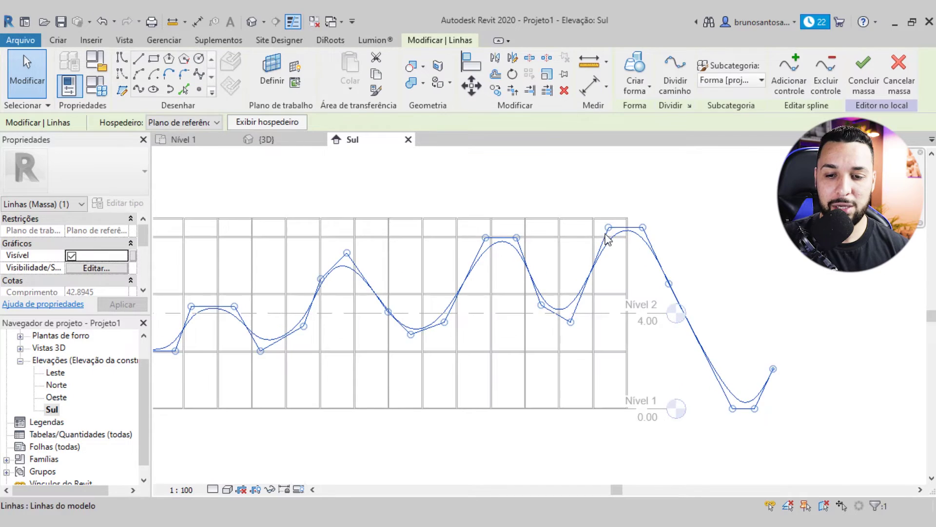
{"action": "left_click_drag", "start_coordinate": [597, 227], "coordinate": [600, 226]}
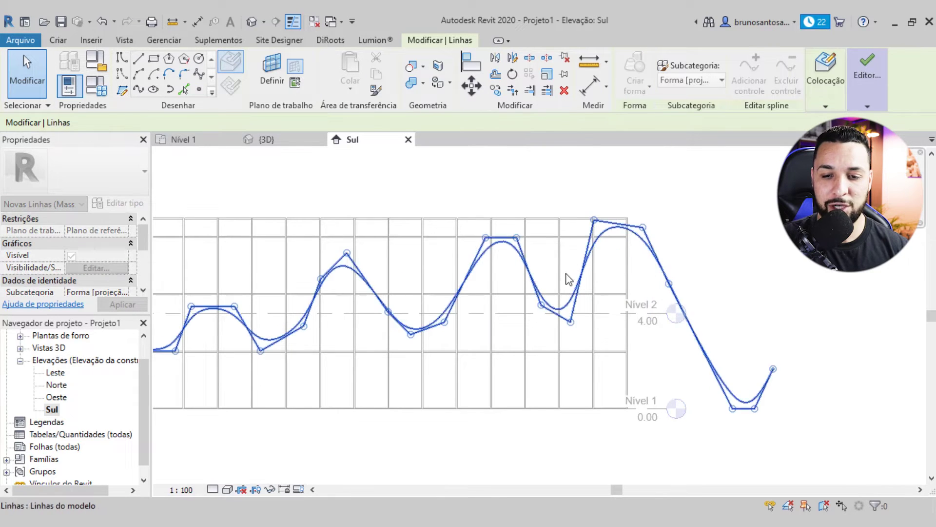
{"action": "scroll", "coordinate": [575, 266], "scroll_direction": "down", "scroll_amount": 1}
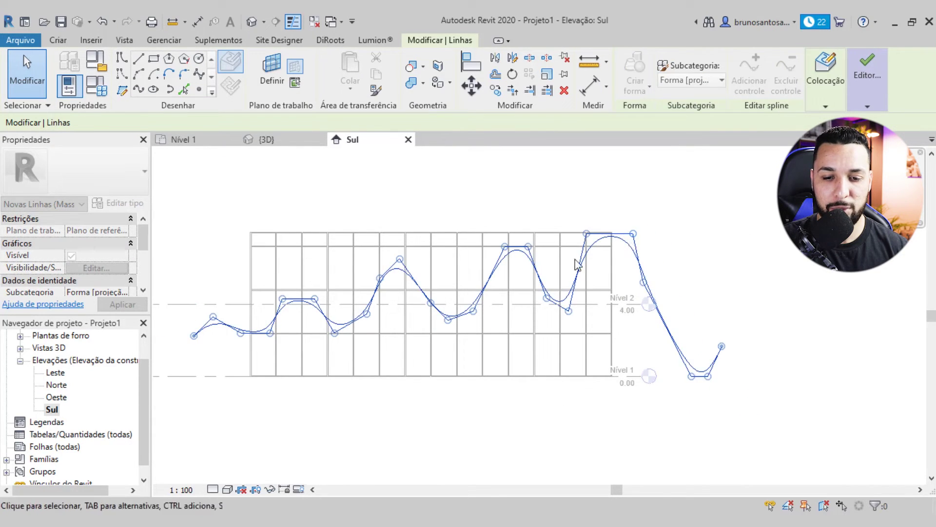
{"action": "left_click_drag", "start_coordinate": [505, 246], "coordinate": [495, 251]}
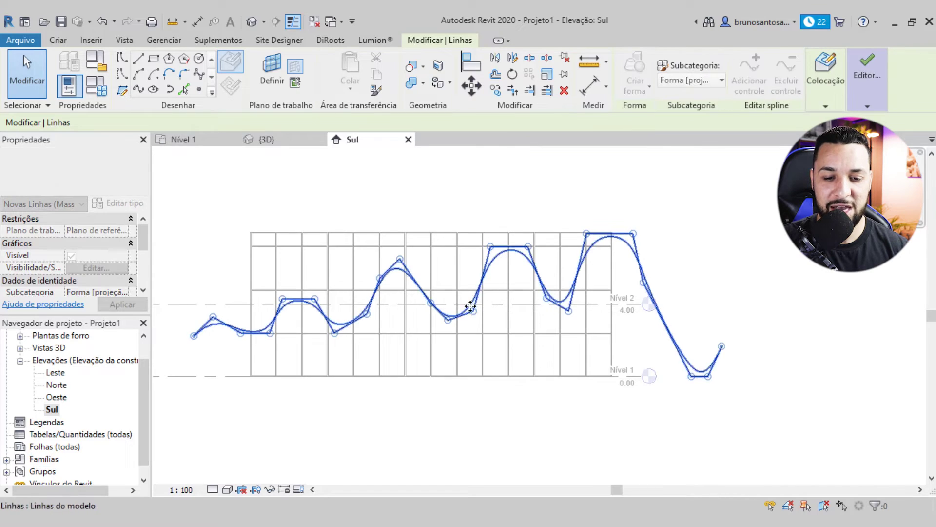
{"action": "left_click_drag", "start_coordinate": [470, 314], "coordinate": [471, 322]}
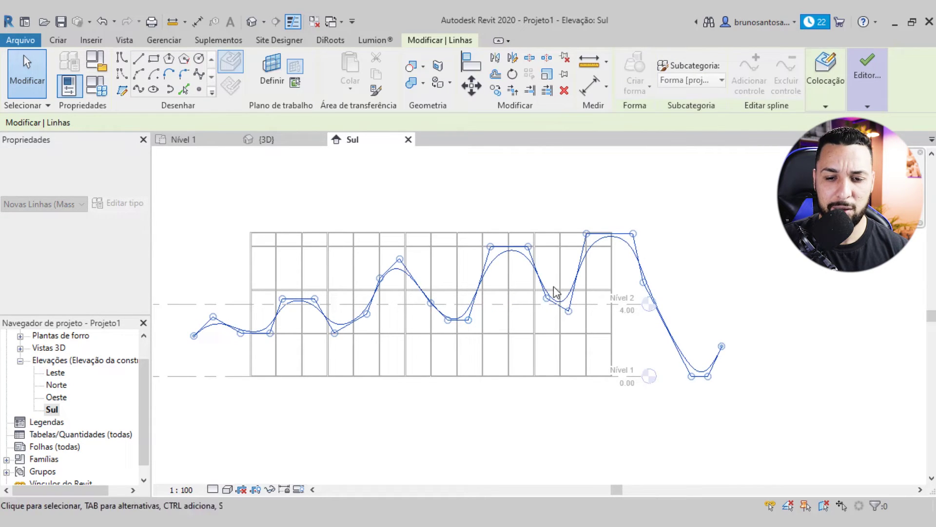
{"action": "left_click_drag", "start_coordinate": [522, 248], "coordinate": [528, 247]}
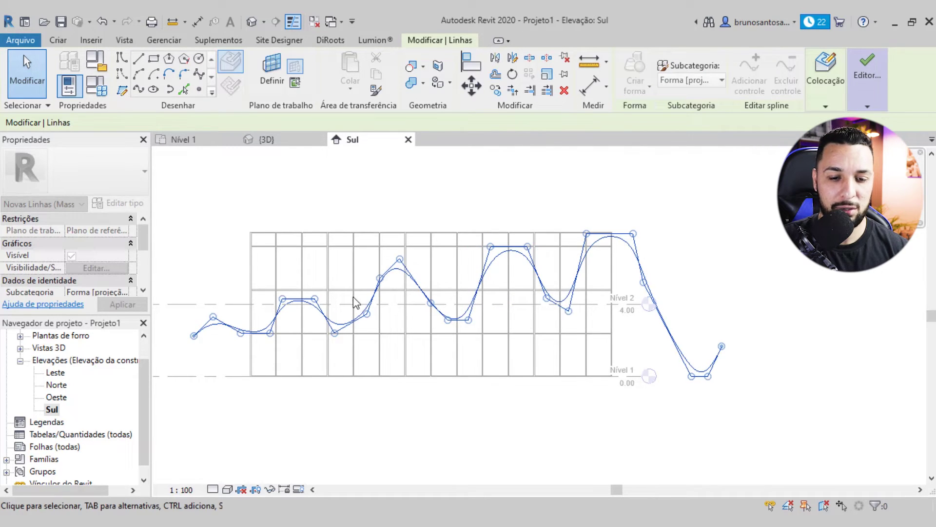
{"action": "mouse_move", "coordinate": [377, 276]}
{"action": "left_mouse_down"}
{"action": "mouse_move", "coordinate": [368, 276]}
{"action": "mouse_move", "coordinate": [412, 264]}
{"action": "left_mouse_up"}
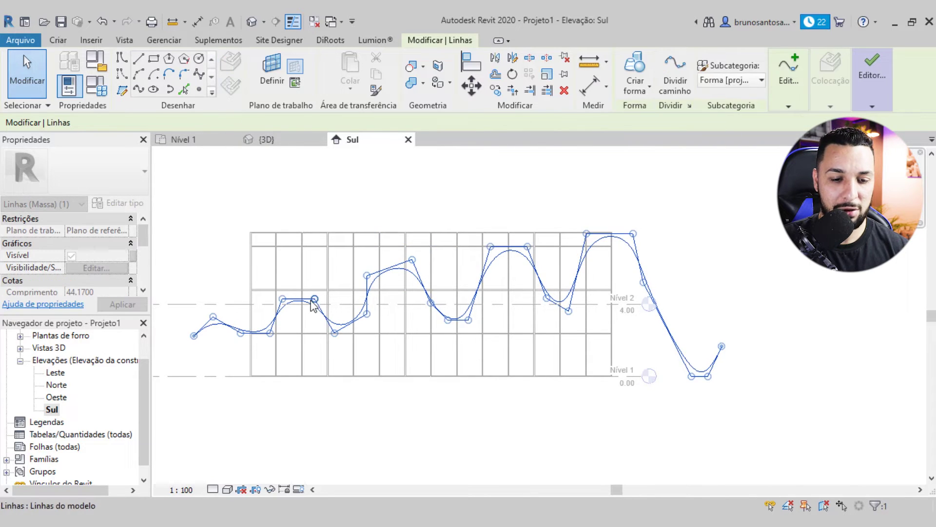
{"action": "mouse_move", "coordinate": [313, 300]}
{"action": "left_mouse_down"}
{"action": "mouse_move", "coordinate": [324, 294]}
{"action": "mouse_move", "coordinate": [283, 295]}
{"action": "left_mouse_up"}
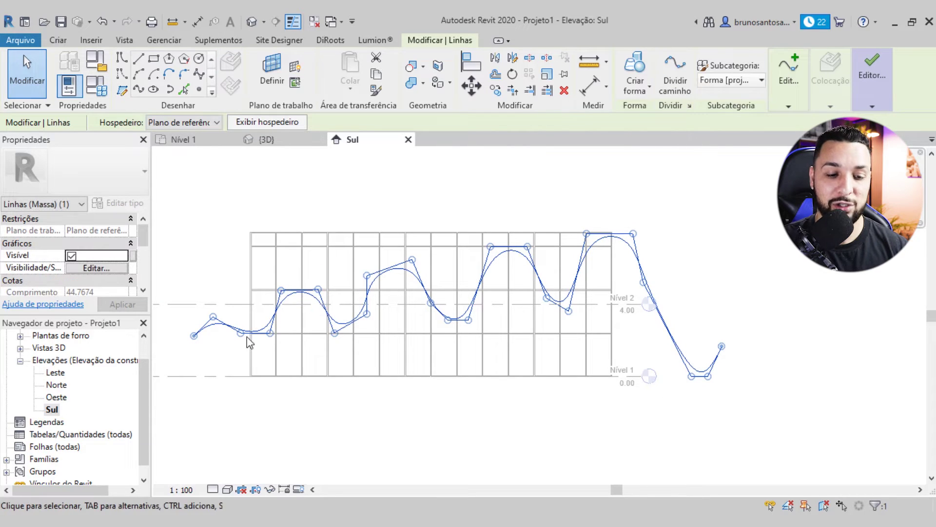
{"action": "left_click_drag", "start_coordinate": [212, 316], "coordinate": [212, 304]}
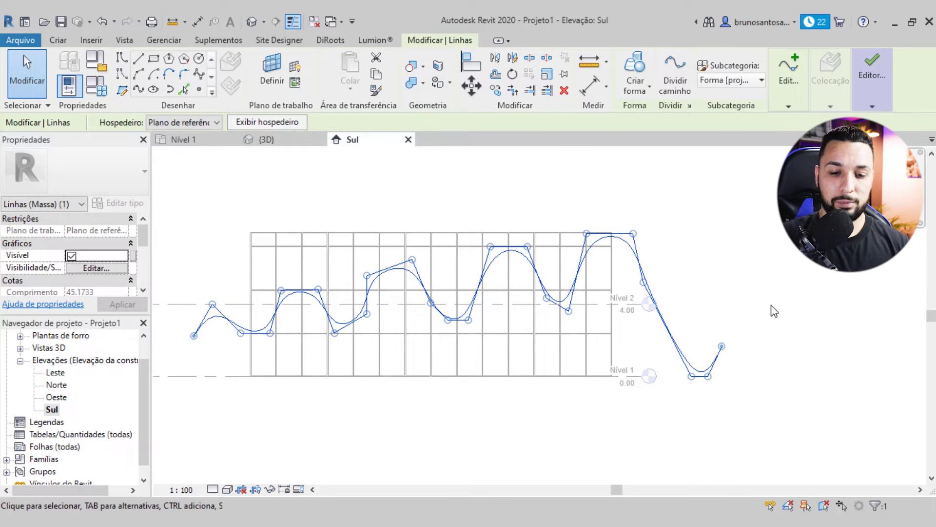
{"action": "left_click", "coordinate": [763, 282]}
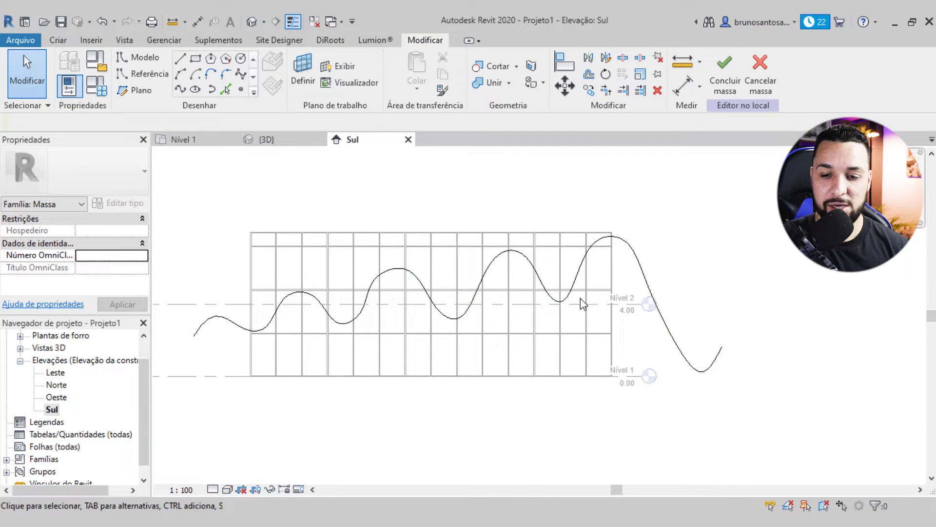
- Inspect the spline against the walls in {3D}, then select it and return to Nível 1
{"action": "scroll", "coordinate": [636, 271], "scroll_direction": "down", "scroll_amount": 2}
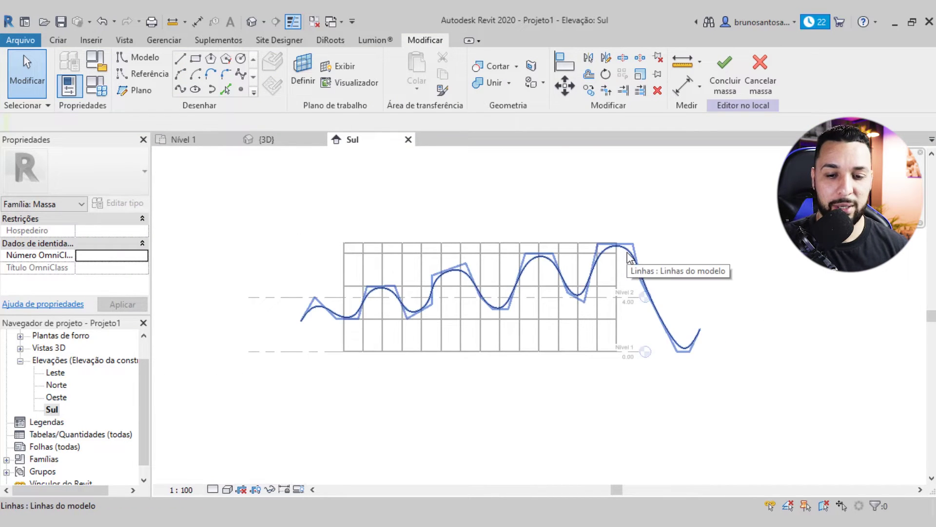
{"action": "left_click", "coordinate": [266, 140]}
{"action": "mouse_move", "coordinate": [533, 370]}
{"action": "middle_mouse_down", "text": "shift"}
{"action": "mouse_move", "coordinate": [662, 402]}
{"action": "mouse_move", "coordinate": [617, 381]}
{"action": "mouse_move", "coordinate": [420, 341]}
{"action": "mouse_move", "coordinate": [381, 318]}
{"action": "mouse_move", "coordinate": [345, 317]}
{"action": "mouse_move", "coordinate": [366, 351]}
{"action": "mouse_move", "coordinate": [414, 379]}
{"action": "mouse_move", "coordinate": [397, 351]}
{"action": "middle_mouse_up", "text": "shift"}
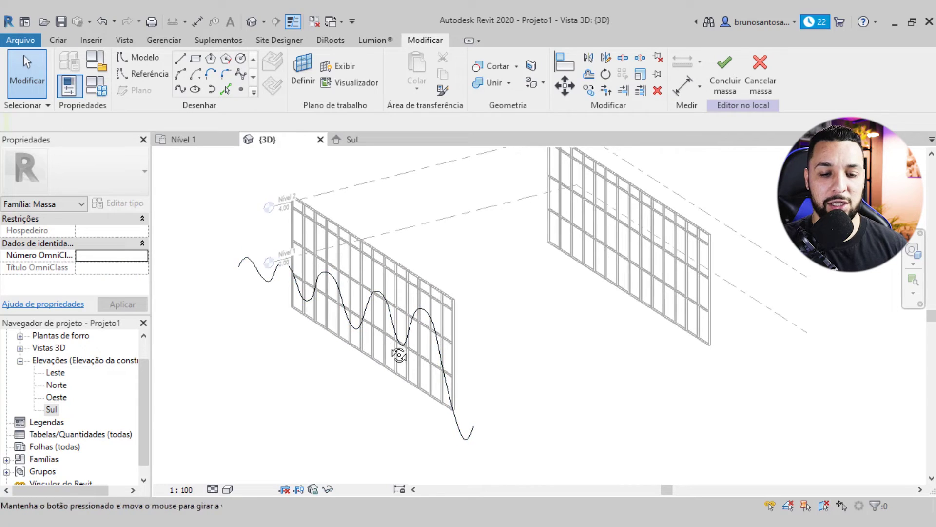
{"action": "left_click", "coordinate": [349, 310]}
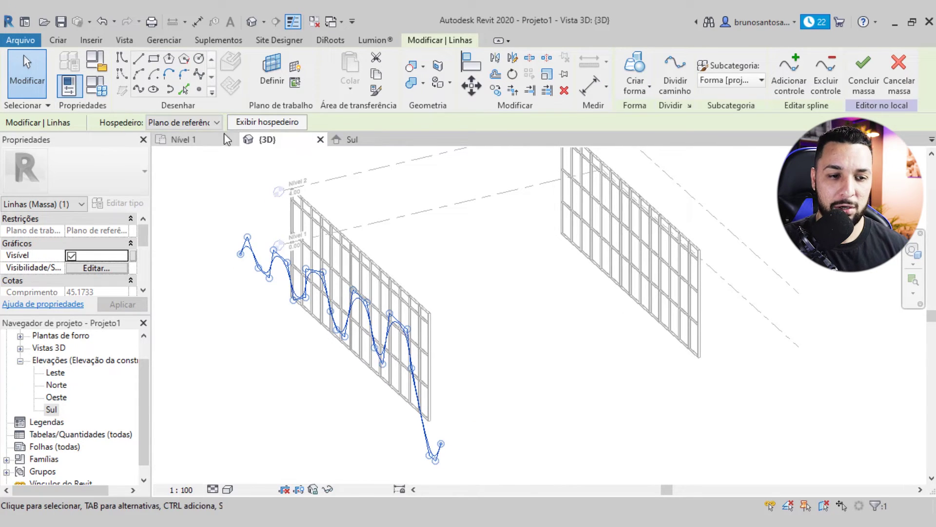
{"action": "left_click", "coordinate": [204, 140]}
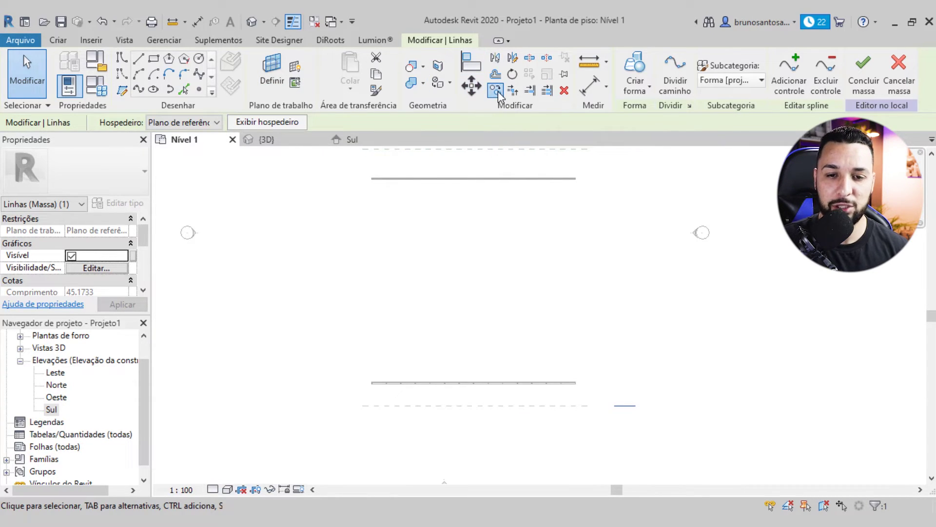
{"action": "left_click", "coordinate": [497, 92]}
- Copy the wavy spline from its wall line in Nível 1 onto the opposite curtain wall's line
{"action": "scroll", "coordinate": [490, 431], "scroll_direction": "up", "scroll_amount": 3}
{"action": "scroll", "coordinate": [480, 390], "scroll_direction": "up", "scroll_amount": 2}
{"action": "left_click", "coordinate": [480, 374]}
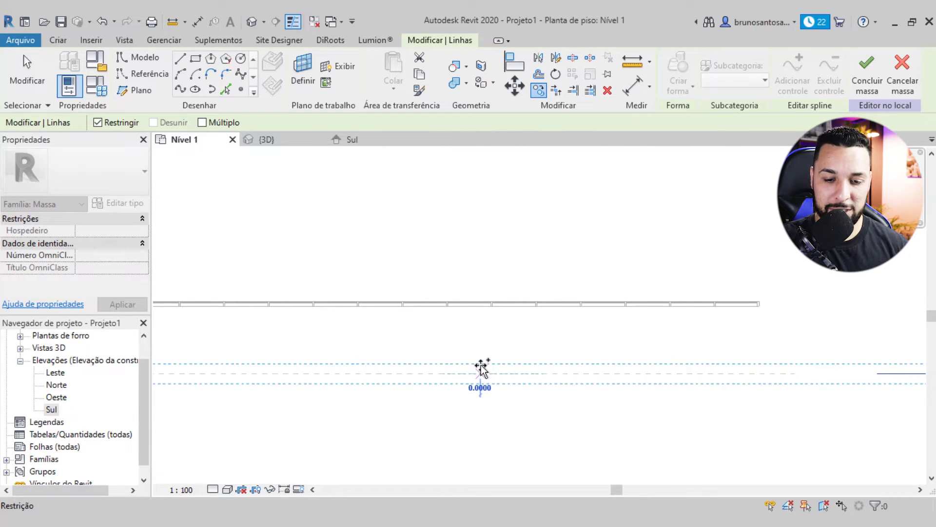
{"action": "scroll", "coordinate": [481, 355], "scroll_direction": "down", "scroll_amount": 2}
{"action": "scroll", "coordinate": [483, 293], "scroll_direction": "down", "scroll_amount": 3}
{"action": "middle_click_drag", "start_coordinate": [483, 292], "coordinate": [478, 329]}
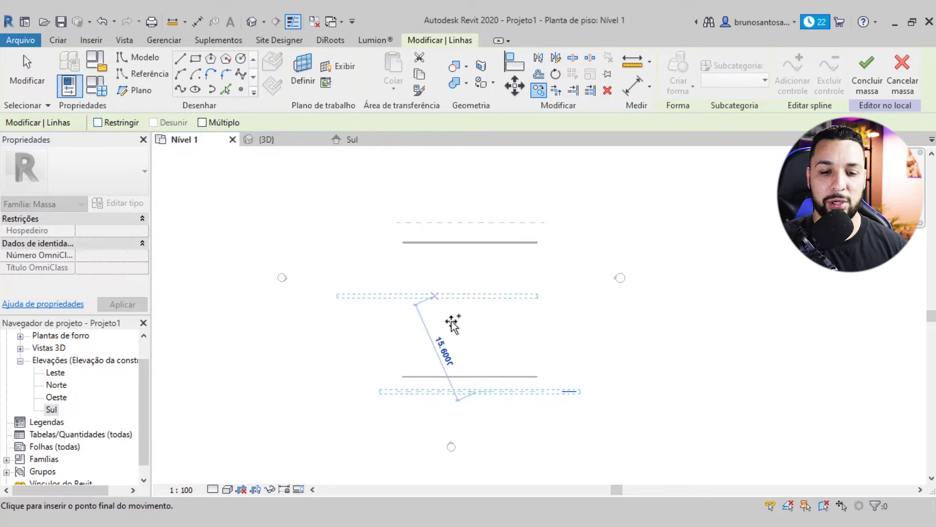
{"action": "scroll", "coordinate": [476, 239], "scroll_direction": "up", "scroll_amount": 1}
{"action": "scroll", "coordinate": [477, 226], "scroll_direction": "up", "scroll_amount": 1}
{"action": "scroll", "coordinate": [476, 211], "scroll_direction": "up", "scroll_amount": 2}
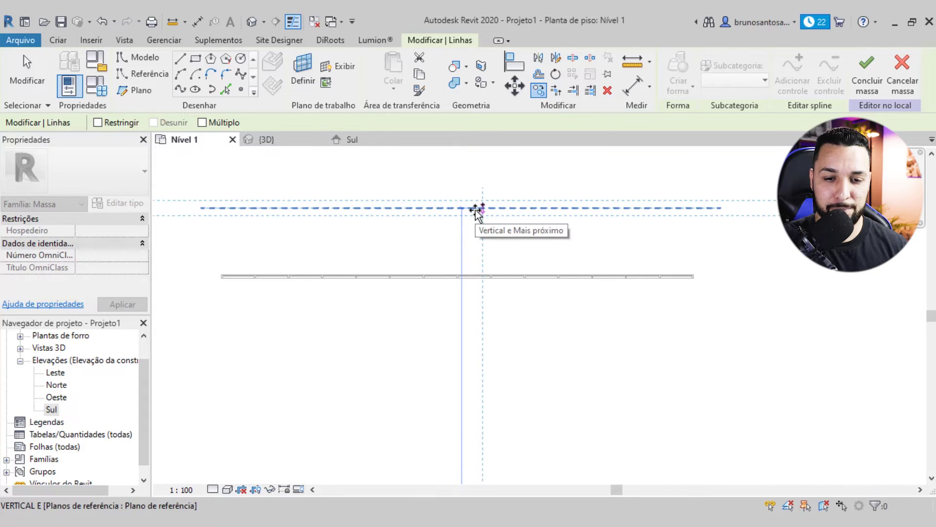
{"action": "left_click", "coordinate": [476, 211]}
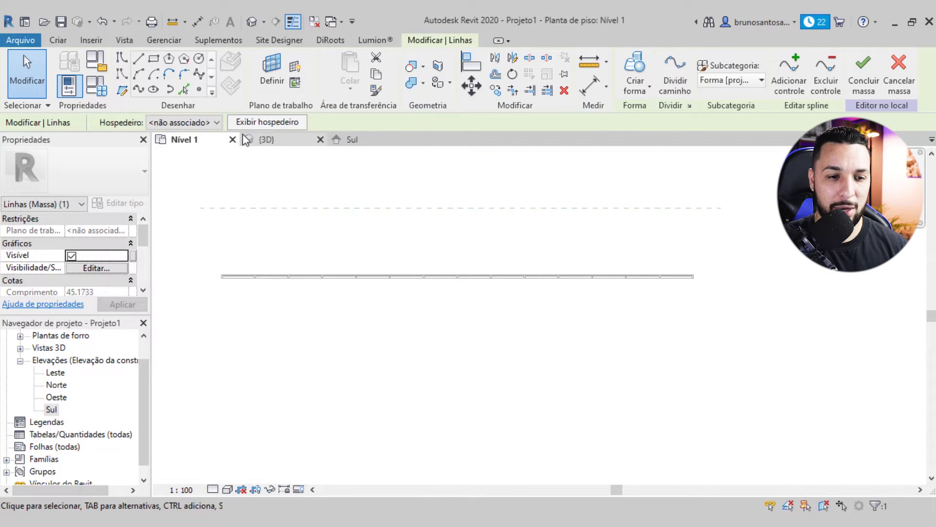
{"action": "left_click", "coordinate": [266, 140]}
{"action": "left_click", "coordinate": [463, 295]}
- In 3D, select both wavy splines: the near wall's, then the far wall's
{"action": "mouse_move", "coordinate": [521, 315]}
{"action": "middle_mouse_down", "text": "shift"}
{"action": "mouse_move", "coordinate": [591, 370]}
{"action": "mouse_move", "coordinate": [504, 341]}
{"action": "mouse_move", "coordinate": [529, 336]}
{"action": "middle_mouse_up", "text": "shift"}
{"action": "left_click", "coordinate": [570, 327]}
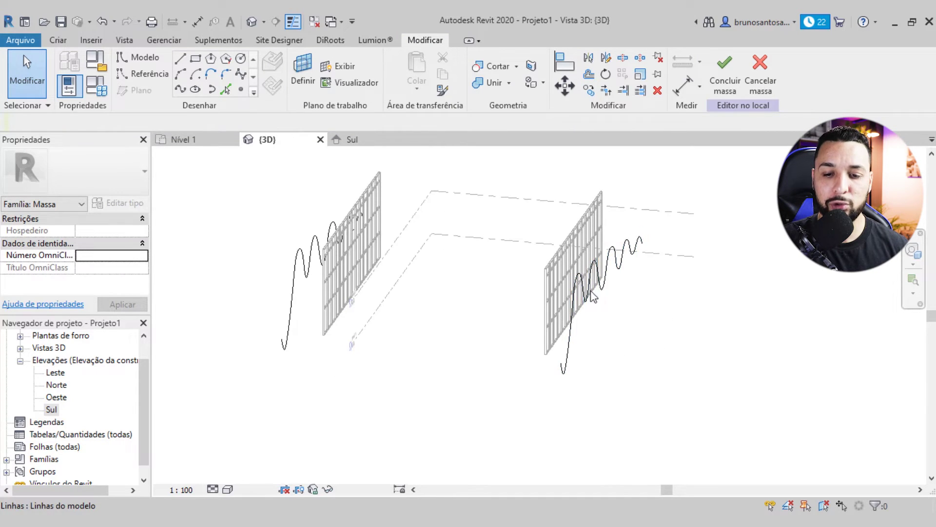
{"action": "middle_click_drag", "start_coordinate": [355, 313], "coordinate": [488, 298], "text": "shift"}
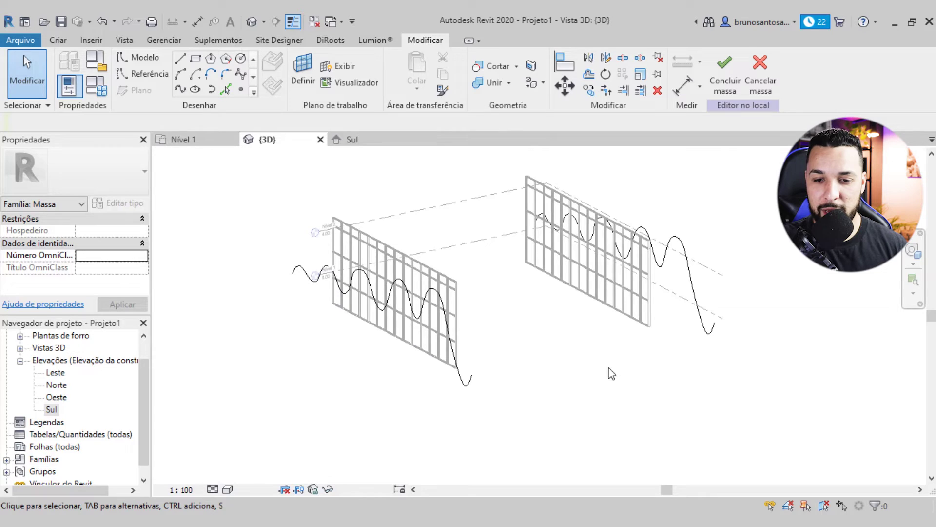
{"action": "mouse_move", "coordinate": [575, 361]}
{"action": "middle_mouse_down", "text": "shift"}
{"action": "mouse_move", "coordinate": [529, 338]}
{"action": "mouse_move", "coordinate": [547, 346]}
{"action": "mouse_move", "coordinate": [461, 386]}
{"action": "middle_mouse_up", "text": "shift"}
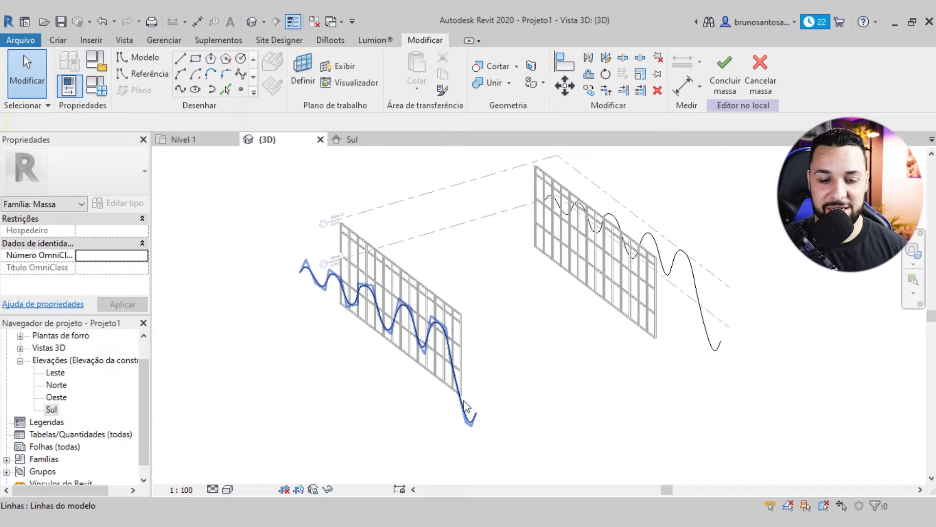
{"action": "left_click", "coordinate": [468, 406]}
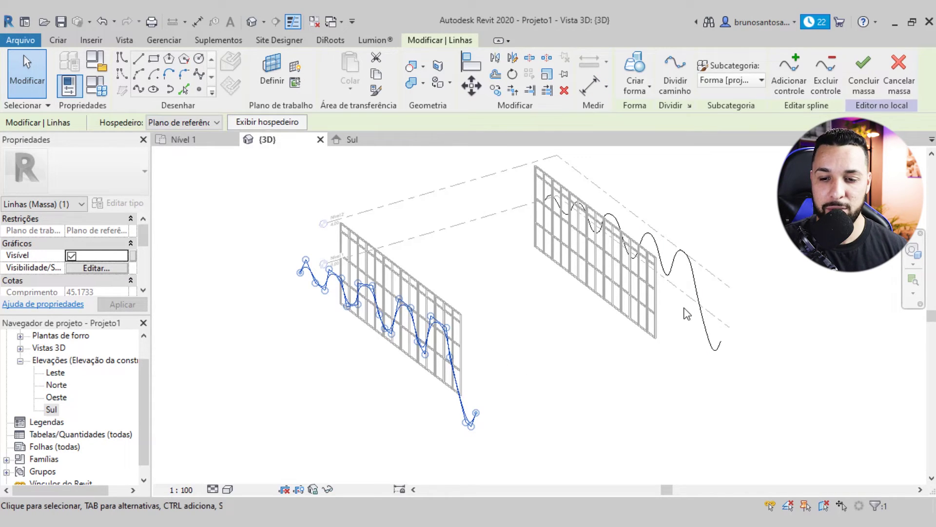
{"action": "left_click", "coordinate": [697, 285], "text": "ctrl"}
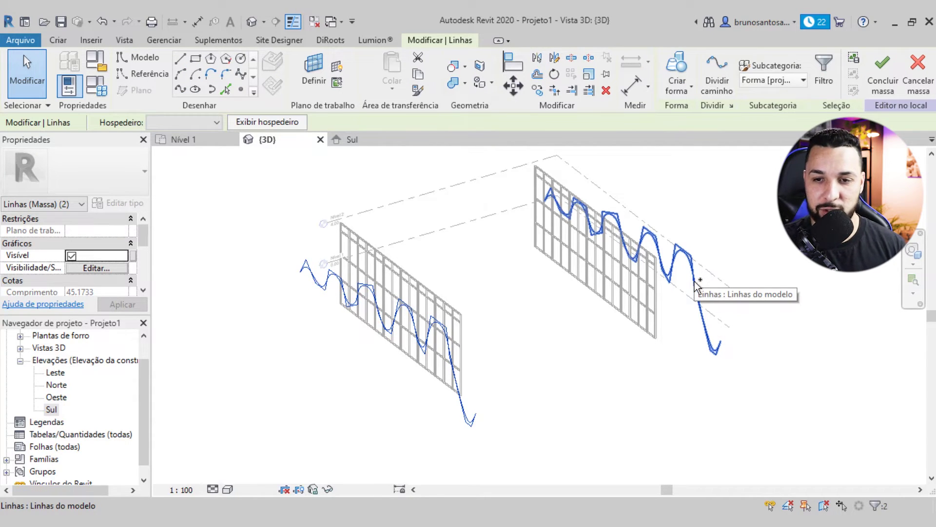
- Create a corrugated surface form from the two splines and finish the in-place mass
{"action": "left_click", "coordinate": [679, 63]}
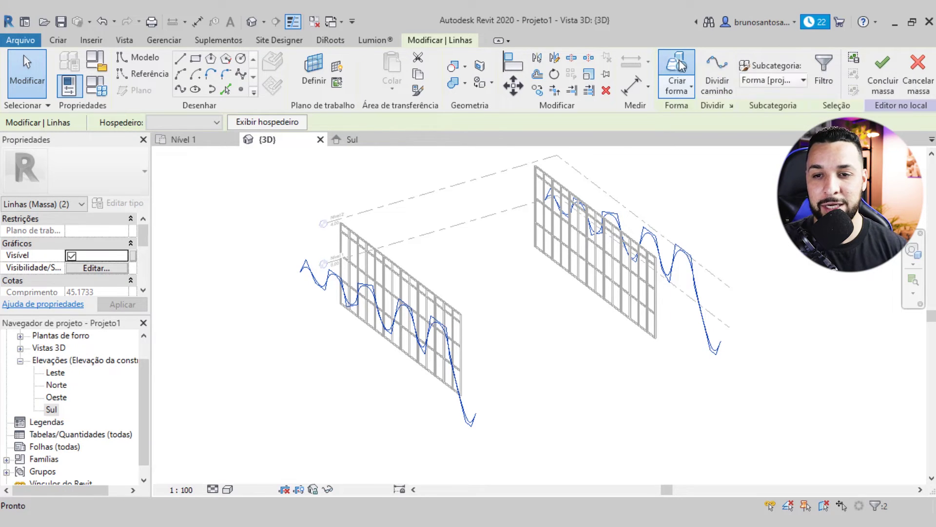
{"action": "mouse_move", "coordinate": [521, 410]}
{"action": "middle_mouse_down", "text": "shift"}
{"action": "mouse_move", "coordinate": [648, 324]}
{"action": "mouse_move", "coordinate": [617, 395]}
{"action": "middle_mouse_up", "text": "shift"}
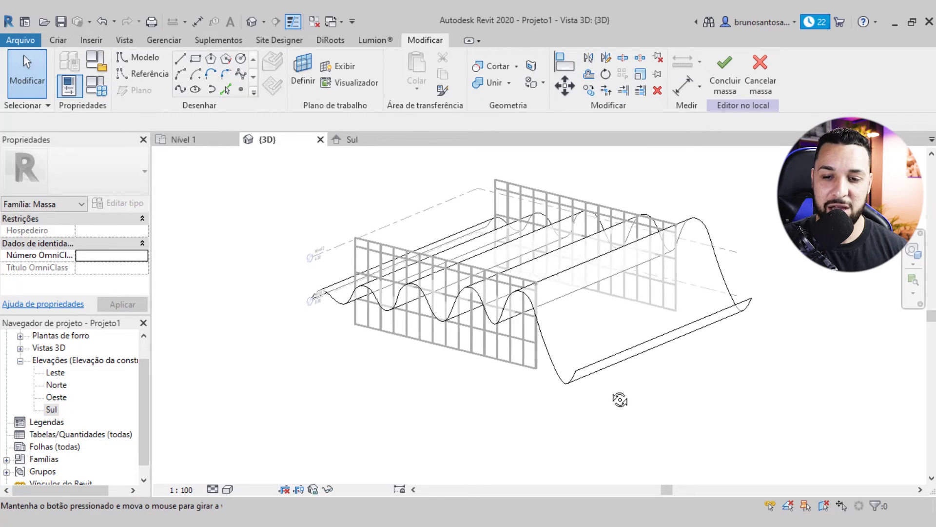
{"action": "left_click", "coordinate": [723, 74]}
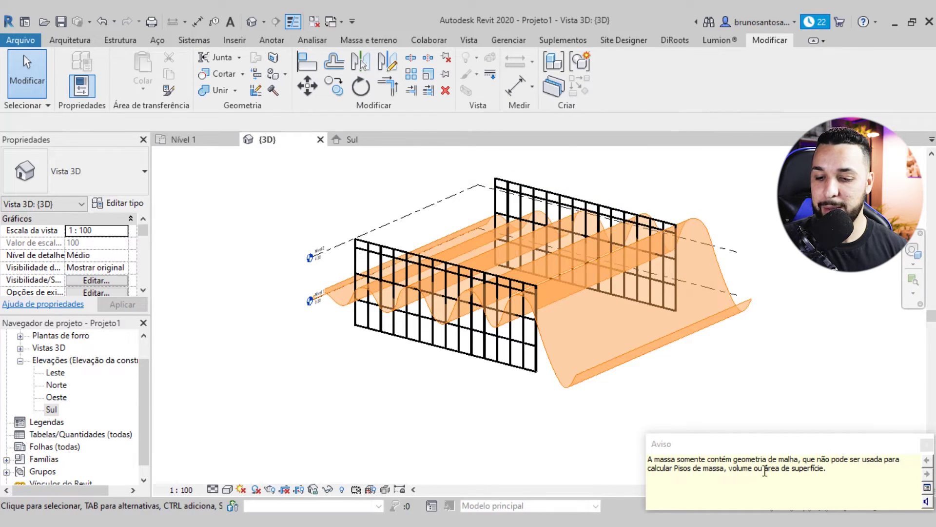
- Dismiss the Aviso warning, inspect the walls and wavy mass, and bring up Massa e terreno tools
{"action": "left_click", "coordinate": [927, 445]}
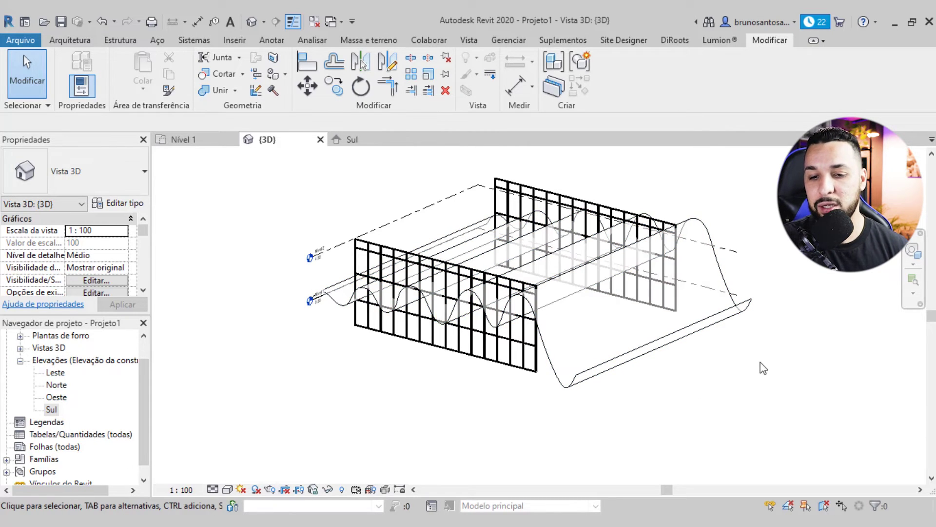
{"action": "mouse_move", "coordinate": [623, 361]}
{"action": "middle_mouse_down", "text": "shift"}
{"action": "mouse_move", "coordinate": [685, 397]}
{"action": "mouse_move", "coordinate": [642, 393]}
{"action": "middle_mouse_up", "text": "shift"}
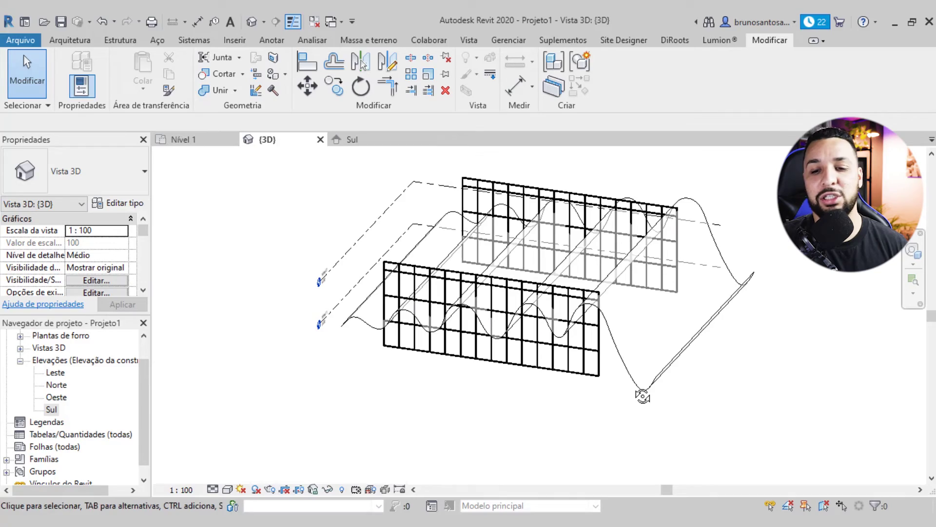
{"action": "mouse_move", "coordinate": [677, 353]}
{"action": "middle_mouse_down", "text": "shift"}
{"action": "mouse_move", "coordinate": [595, 345]}
{"action": "mouse_move", "coordinate": [587, 225]}
{"action": "mouse_move", "coordinate": [619, 358]}
{"action": "mouse_move", "coordinate": [629, 312]}
{"action": "middle_mouse_up", "text": "shift"}
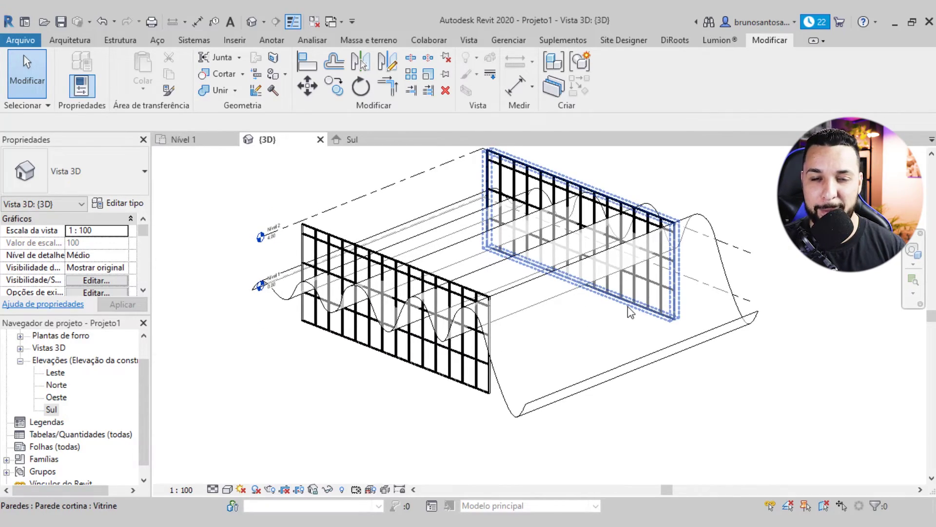
{"action": "scroll", "coordinate": [536, 378], "scroll_direction": "up", "scroll_amount": 2}
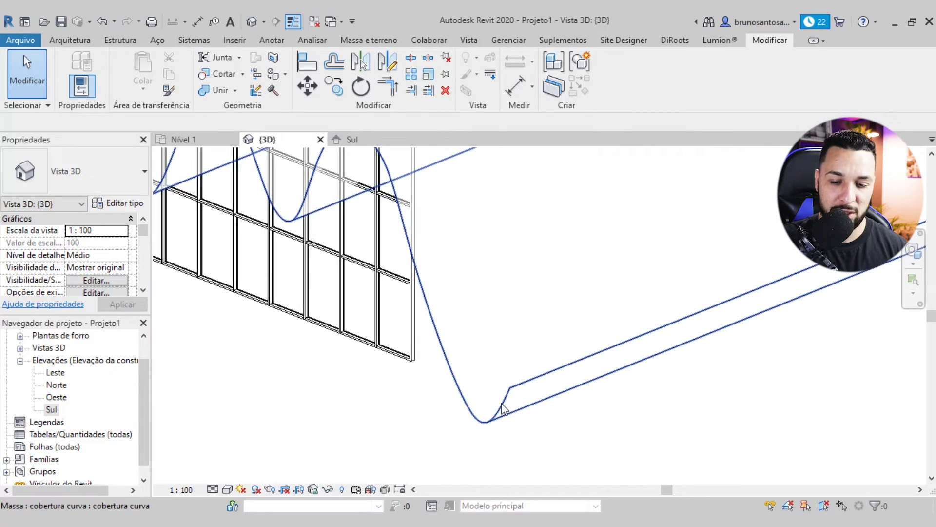
{"action": "scroll", "coordinate": [503, 405], "scroll_direction": "down", "scroll_amount": 2}
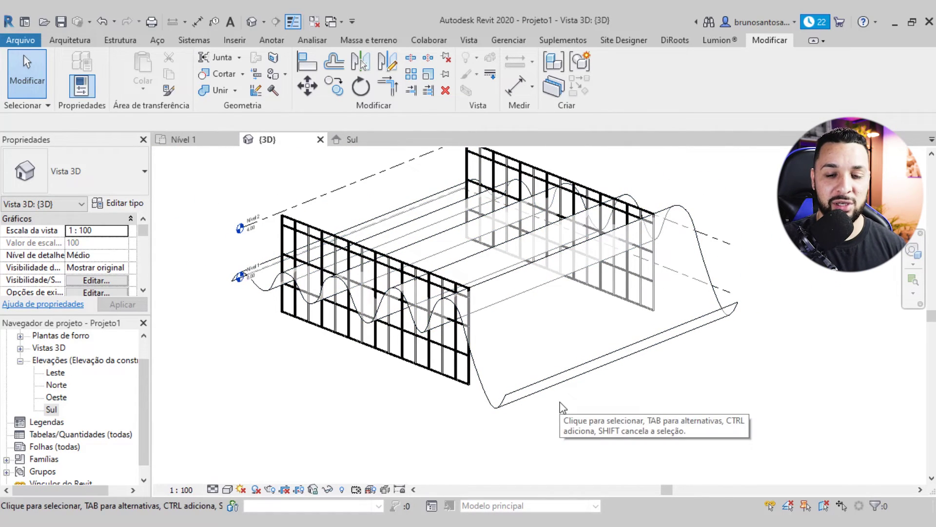
{"action": "middle_click_drag", "start_coordinate": [495, 354], "coordinate": [448, 356], "text": "shift"}
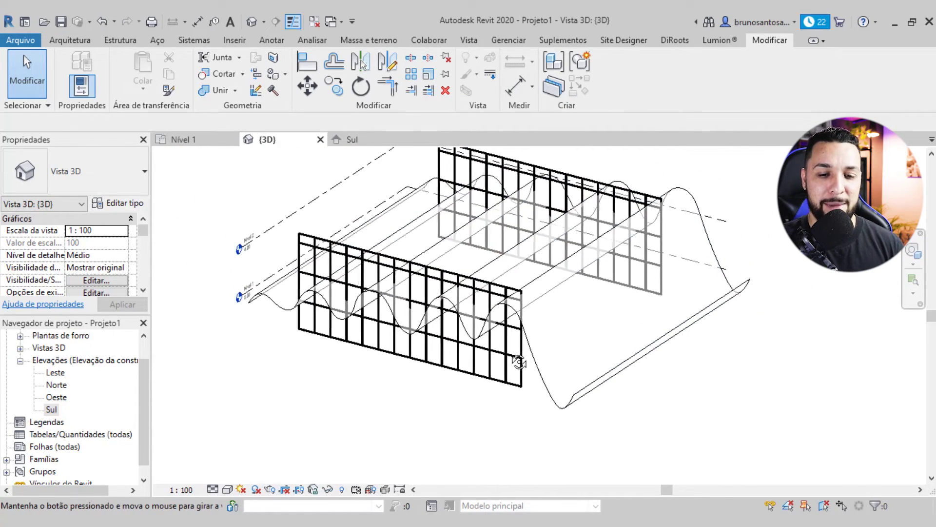
{"action": "left_click", "coordinate": [358, 40]}
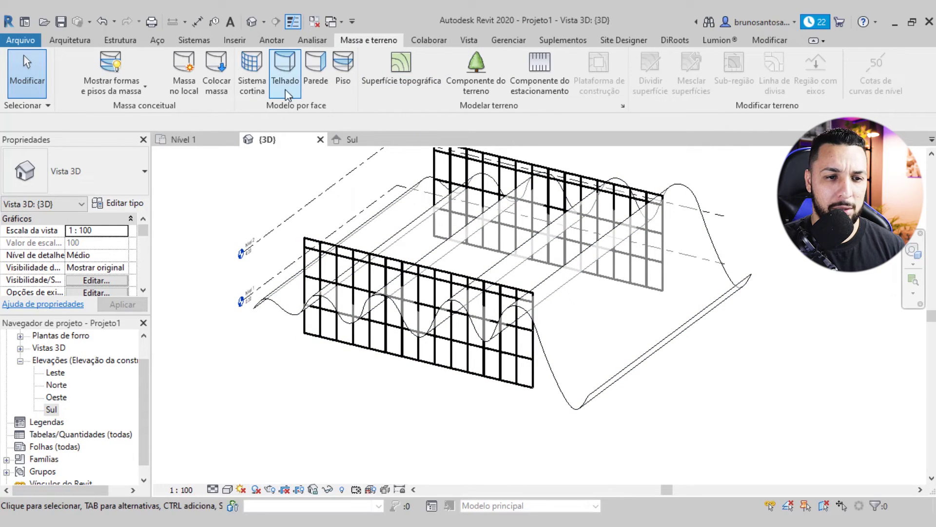
- Build a Telhado sem ventilação - Madeira de lei roof on the curved mass face
{"action": "left_click", "coordinate": [284, 71]}
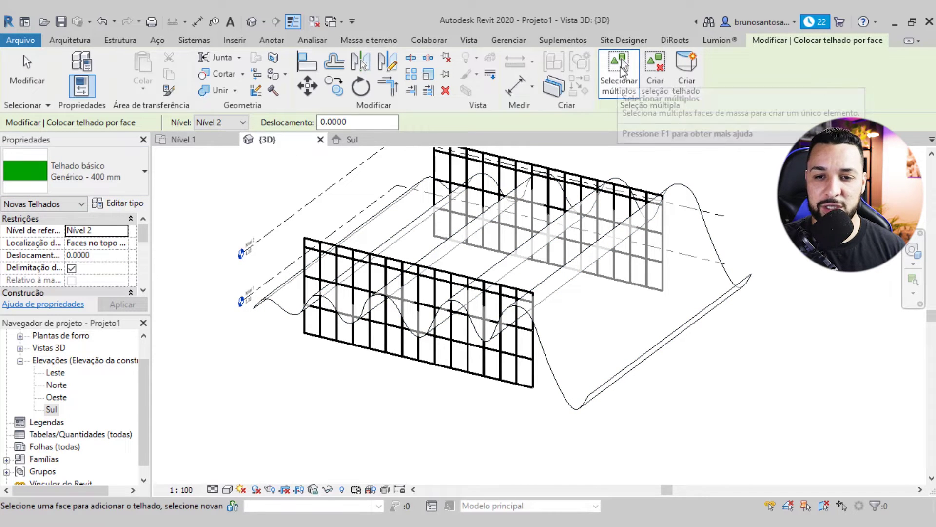
{"action": "left_click", "coordinate": [565, 217]}
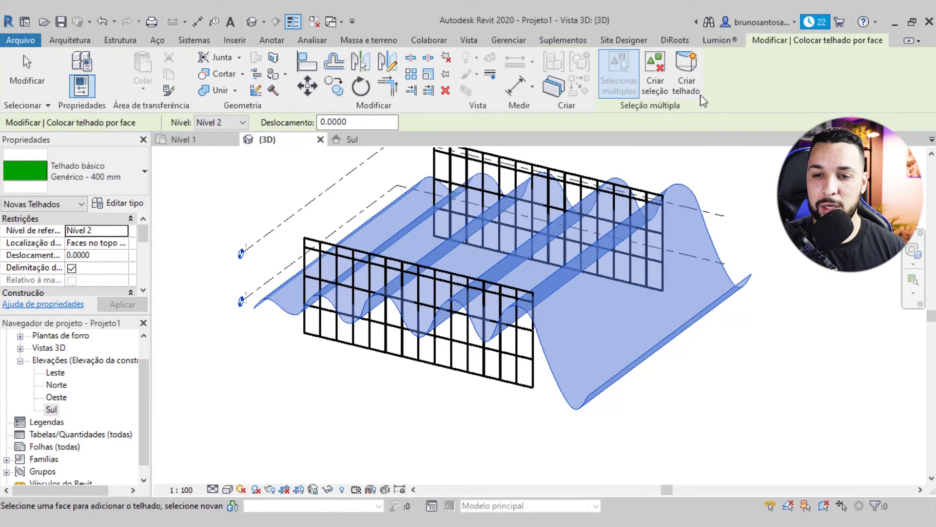
{"action": "left_click", "coordinate": [71, 176]}
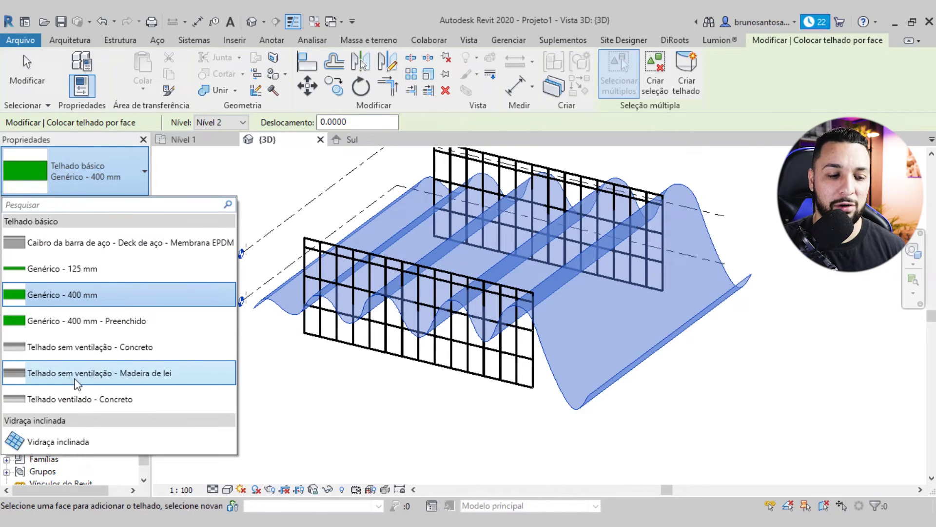
{"action": "left_click", "coordinate": [63, 375]}
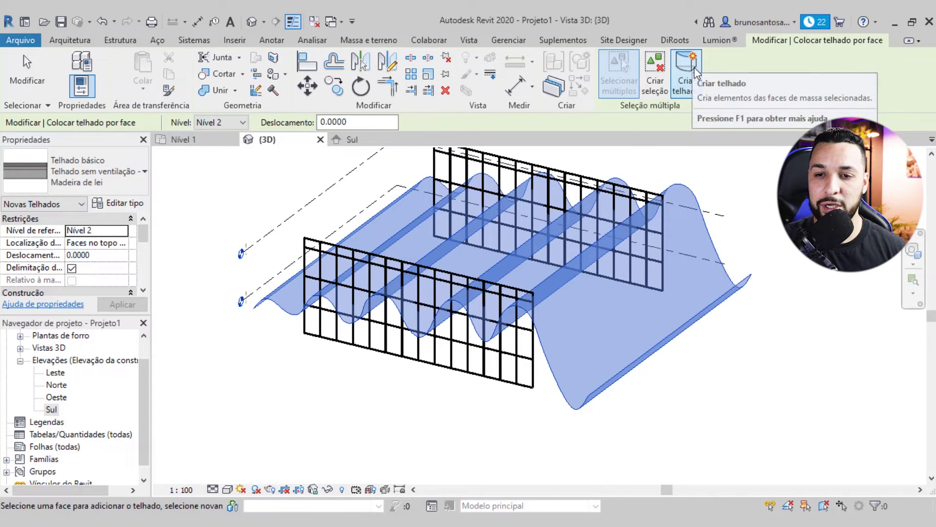
{"action": "left_click", "coordinate": [683, 80]}
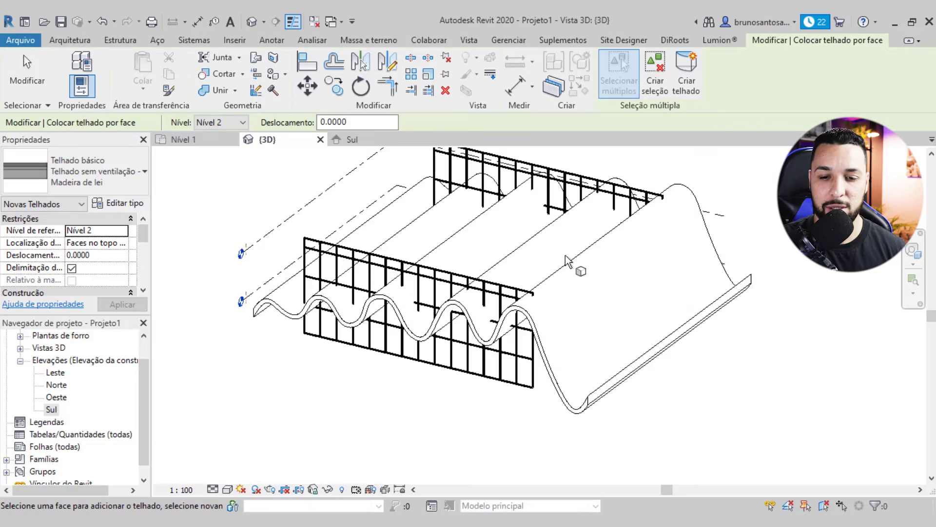
{"action": "mouse_move", "coordinate": [565, 258]}
{"action": "middle_mouse_down", "text": "shift"}
{"action": "mouse_move", "coordinate": [585, 271]}
{"action": "mouse_move", "coordinate": [610, 383]}
{"action": "mouse_move", "coordinate": [627, 356]}
{"action": "mouse_move", "coordinate": [612, 328]}
{"action": "mouse_move", "coordinate": [393, 358]}
{"action": "middle_mouse_up", "text": "shift"}
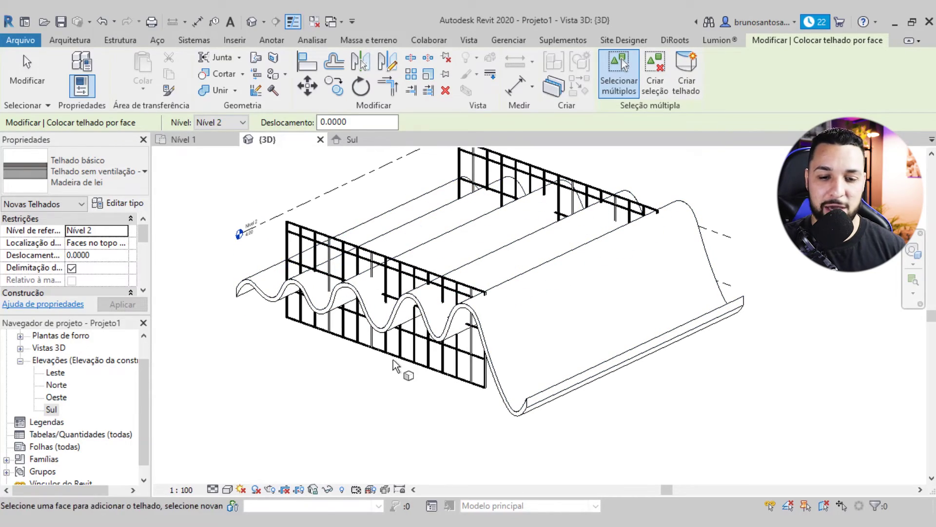
{"action": "key", "text": "Escape"}
{"action": "mouse_move", "coordinate": [393, 359]}
{"action": "middle_mouse_down", "text": "shift"}
{"action": "mouse_move", "coordinate": [428, 404]}
{"action": "mouse_move", "coordinate": [539, 389]}
{"action": "mouse_move", "coordinate": [525, 374]}
{"action": "mouse_move", "coordinate": [272, 453]}
{"action": "middle_mouse_up", "text": "shift"}
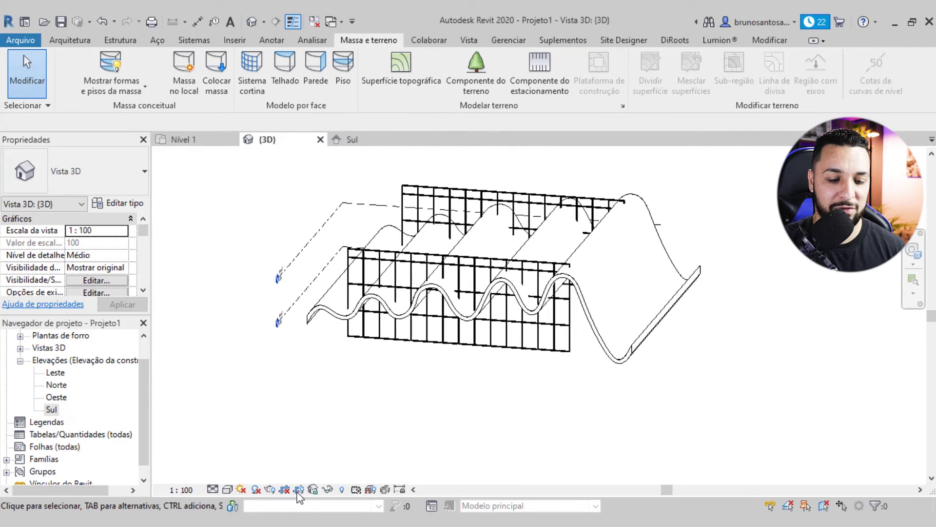
- Turn on shadows and switch the view's visual style to Linha oculta
{"action": "left_click", "coordinate": [258, 491]}
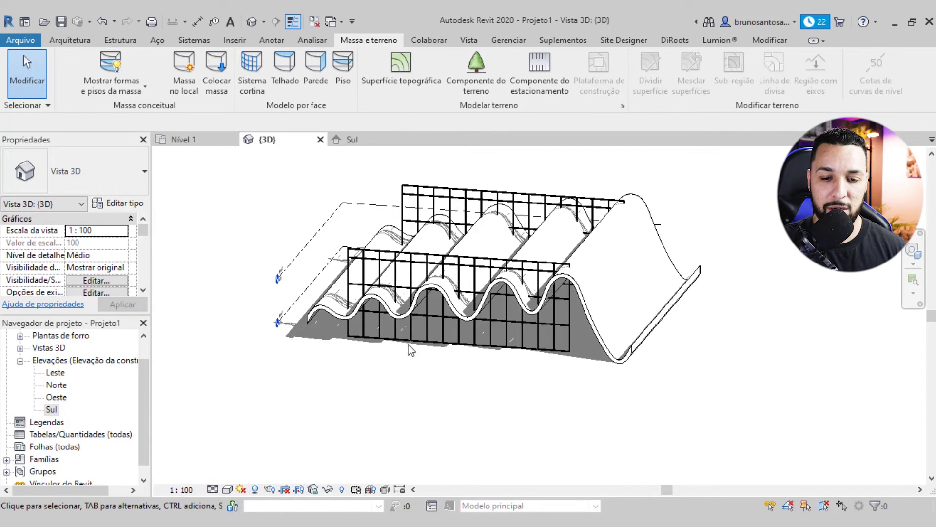
{"action": "mouse_move", "coordinate": [434, 366]}
{"action": "middle_mouse_down", "text": "shift"}
{"action": "mouse_move", "coordinate": [512, 372]}
{"action": "mouse_move", "coordinate": [508, 388]}
{"action": "middle_mouse_up", "text": "shift"}
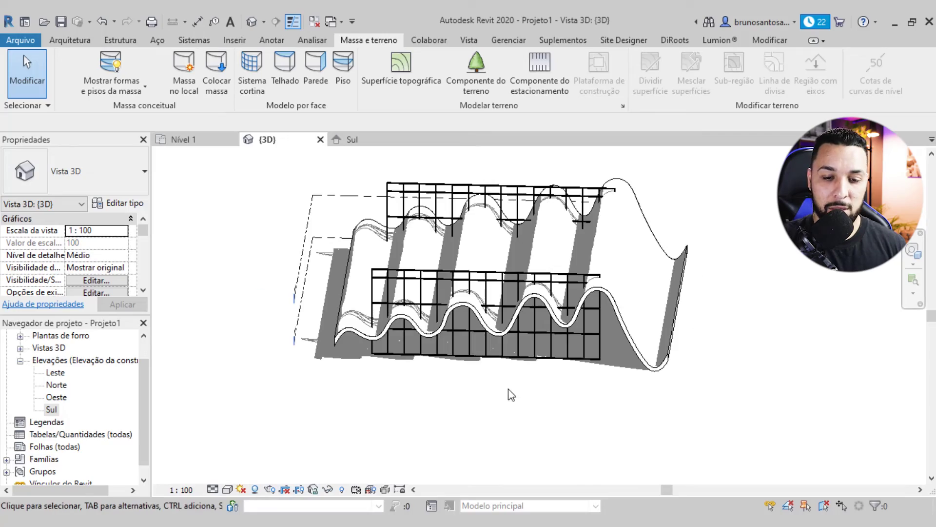
{"action": "left_click", "coordinate": [228, 489]}
{"action": "mouse_move", "coordinate": [428, 366]}
{"action": "middle_mouse_down", "text": "shift"}
{"action": "mouse_move", "coordinate": [648, 325]}
{"action": "mouse_move", "coordinate": [581, 378]}
{"action": "middle_mouse_up", "text": "shift"}
{"action": "left_click", "coordinate": [227, 489]}
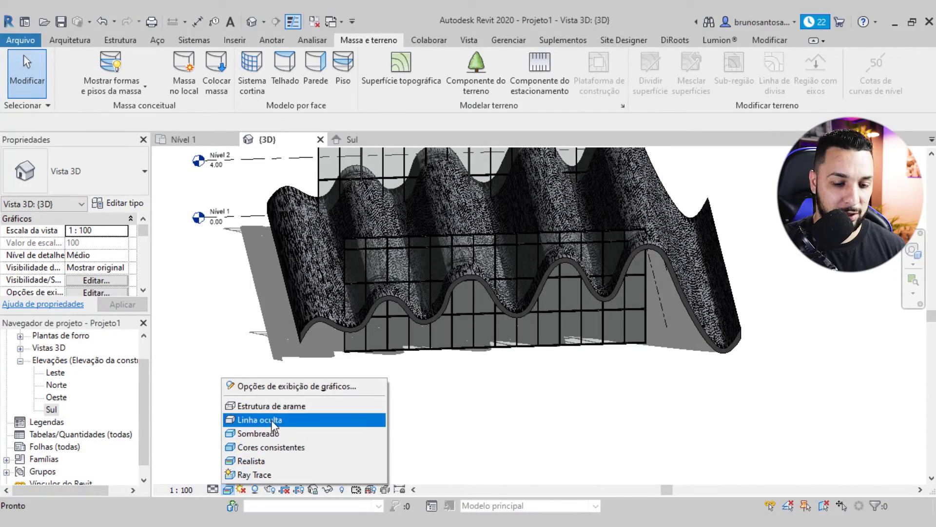
{"action": "left_click", "coordinate": [271, 420]}
{"action": "mouse_move", "coordinate": [499, 309]}
{"action": "middle_mouse_down", "text": "shift"}
{"action": "mouse_move", "coordinate": [539, 316]}
{"action": "mouse_move", "coordinate": [603, 356]}
{"action": "middle_mouse_up", "text": "shift"}
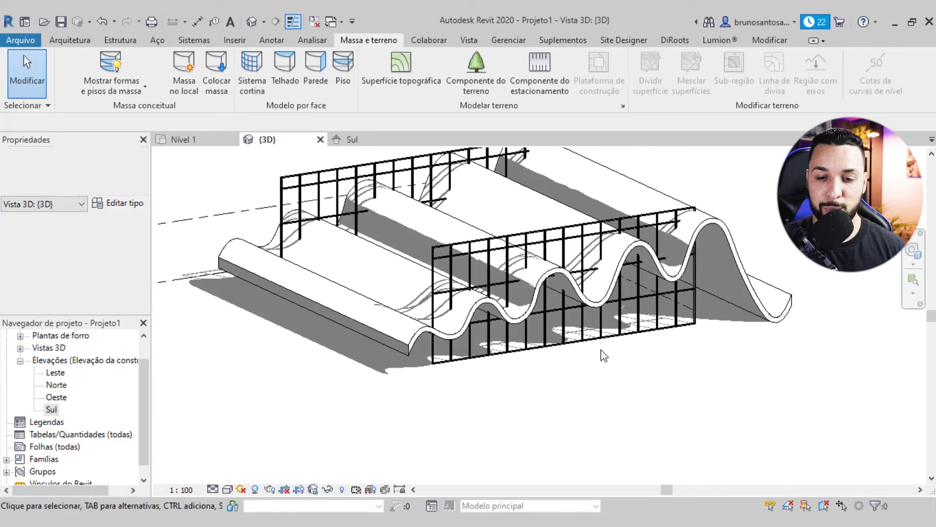
- Select the front Vitrine curtain wall
{"action": "left_click", "coordinate": [574, 244]}
{"action": "mouse_move", "coordinate": [438, 299]}
{"action": "middle_mouse_down", "text": "shift"}
{"action": "mouse_move", "coordinate": [422, 301]}
{"action": "mouse_move", "coordinate": [485, 331]}
{"action": "mouse_move", "coordinate": [477, 388]}
{"action": "middle_mouse_up", "text": "shift"}
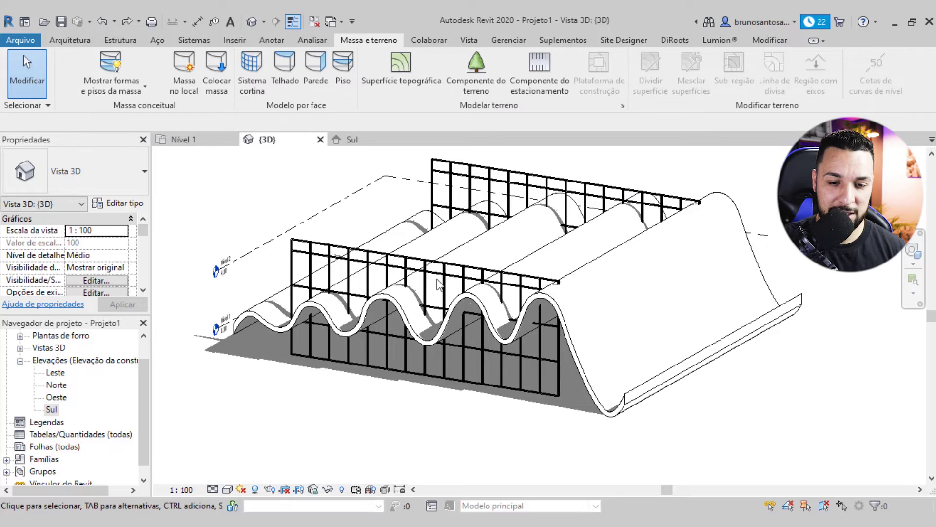
{"action": "left_click", "coordinate": [437, 284]}
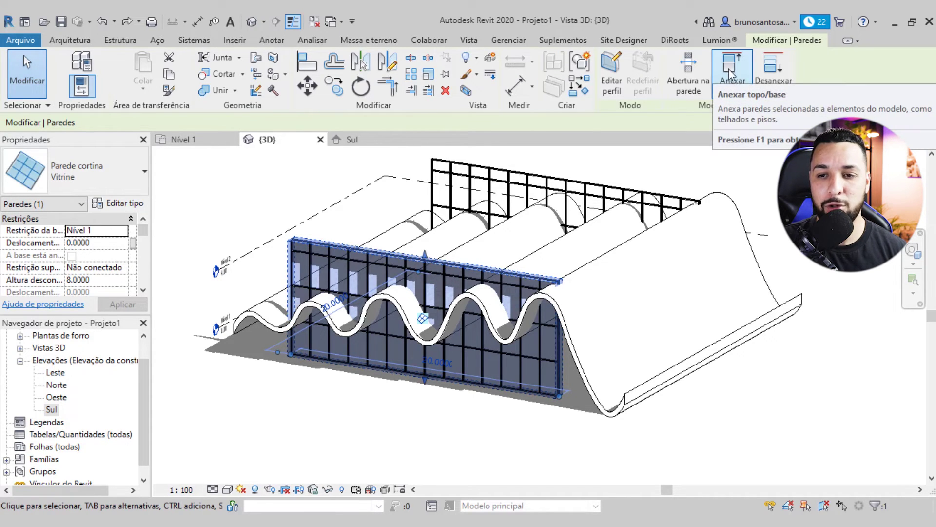
- Attach the front curtain wall's top to the wavy roof, deleting mullions that can't be created
{"action": "left_click", "coordinate": [732, 81]}
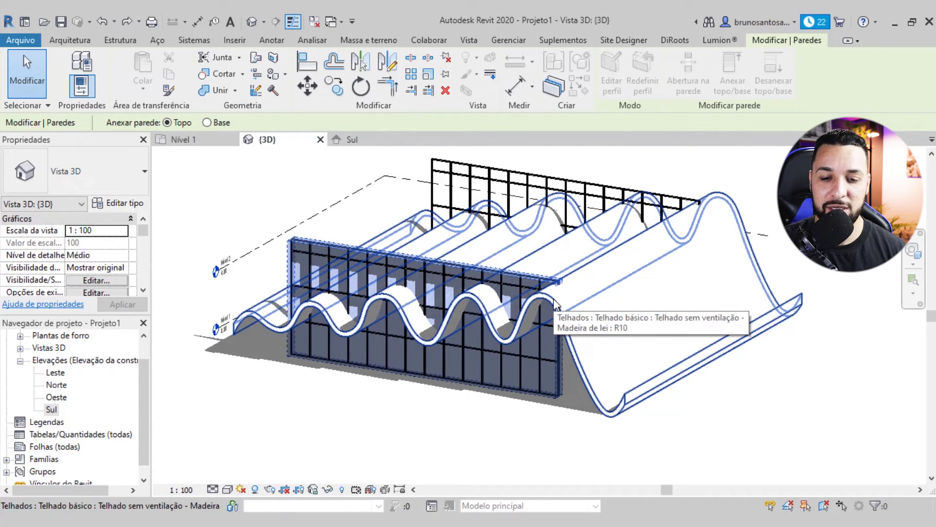
{"action": "left_click", "coordinate": [537, 402]}
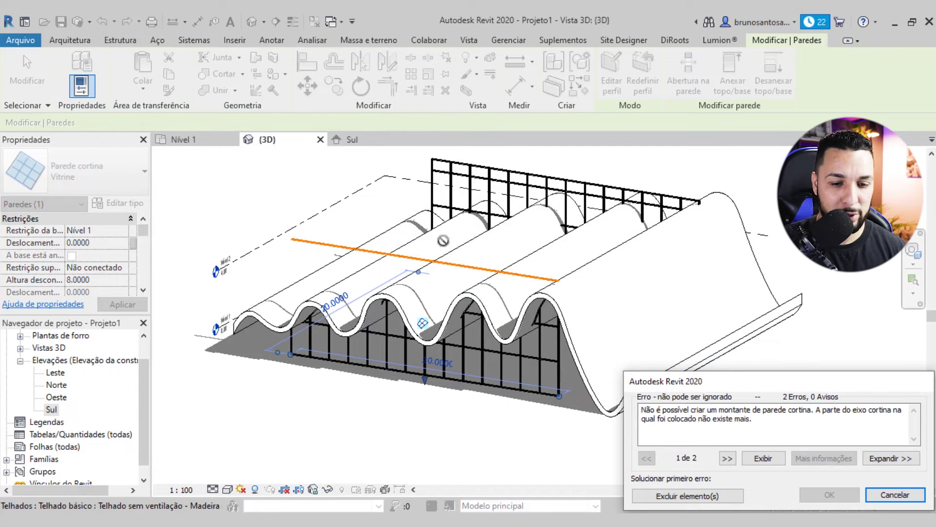
{"action": "left_click", "coordinate": [689, 496]}
{"action": "left_click", "coordinate": [835, 334]}
{"action": "middle_click_drag", "start_coordinate": [561, 404], "coordinate": [582, 313], "text": "shift"}
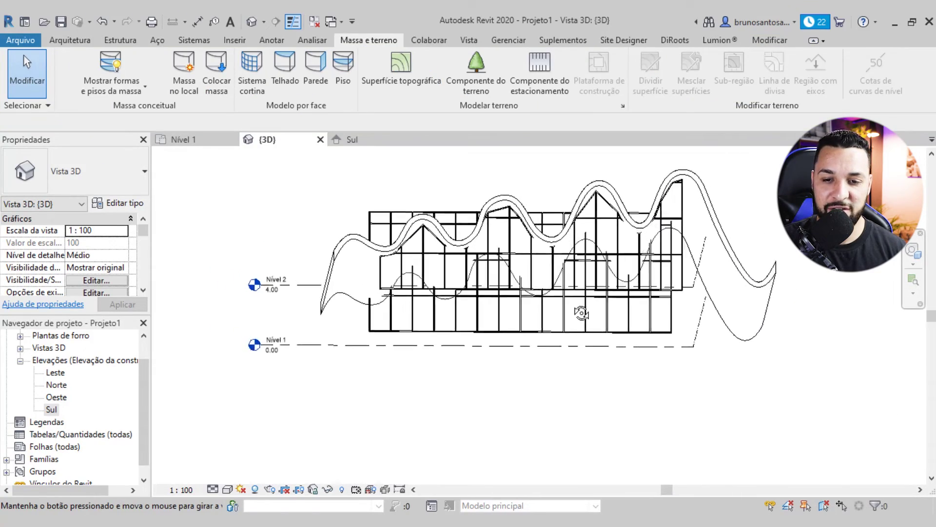
- Orbit to the rear curtain wall and make a first, cancelled attempt to attach its top
{"action": "scroll", "coordinate": [581, 313], "scroll_direction": "up", "scroll_amount": 3}
{"action": "scroll", "coordinate": [634, 371], "scroll_direction": "up", "scroll_amount": 2}
{"action": "mouse_move", "coordinate": [634, 376]}
{"action": "middle_mouse_down", "text": "shift"}
{"action": "mouse_move", "coordinate": [643, 385]}
{"action": "mouse_move", "coordinate": [565, 441]}
{"action": "middle_mouse_up", "text": "shift"}
{"action": "scroll", "coordinate": [644, 385], "scroll_direction": "down", "scroll_amount": 3}
{"action": "scroll", "coordinate": [644, 385], "scroll_direction": "down", "scroll_amount": 3}
{"action": "middle_click_drag", "start_coordinate": [689, 370], "coordinate": [543, 336], "text": "shift"}
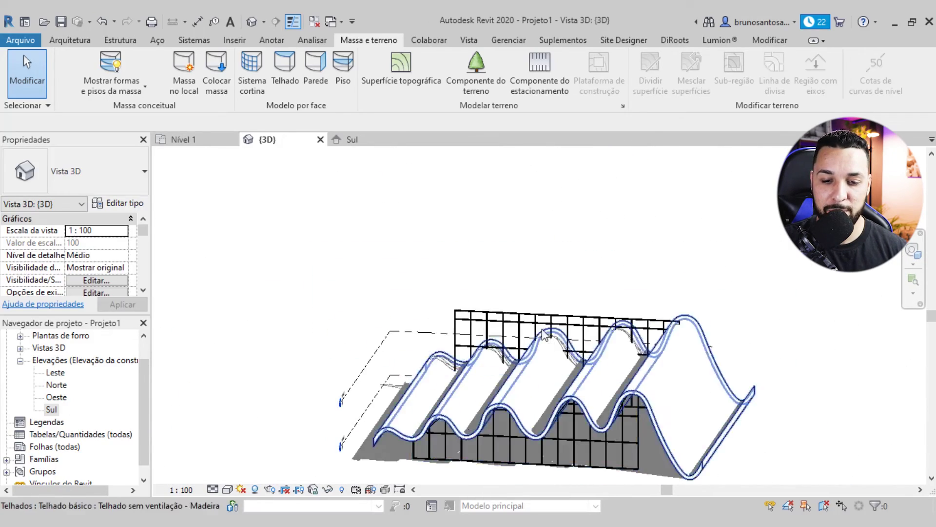
{"action": "scroll", "coordinate": [543, 336], "scroll_direction": "up", "scroll_amount": 2}
{"action": "left_click", "coordinate": [581, 337]}
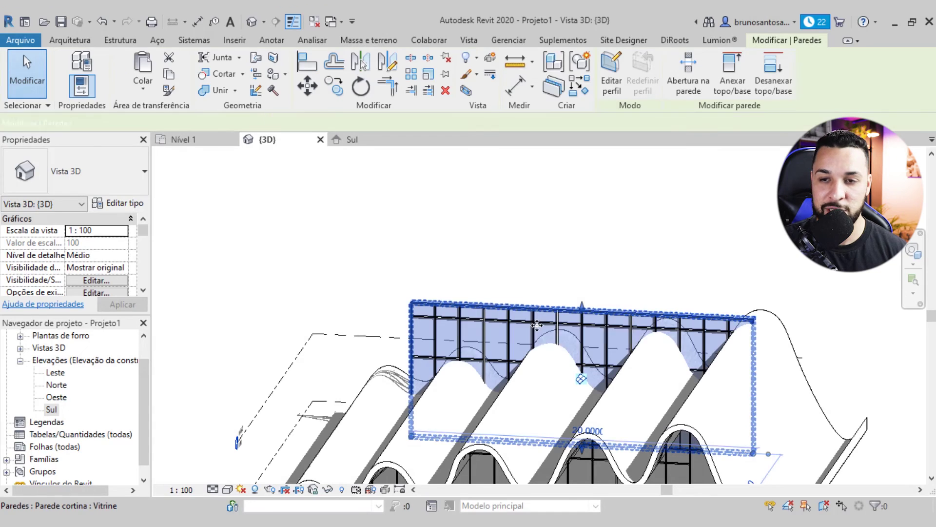
{"action": "left_click", "coordinate": [721, 76]}
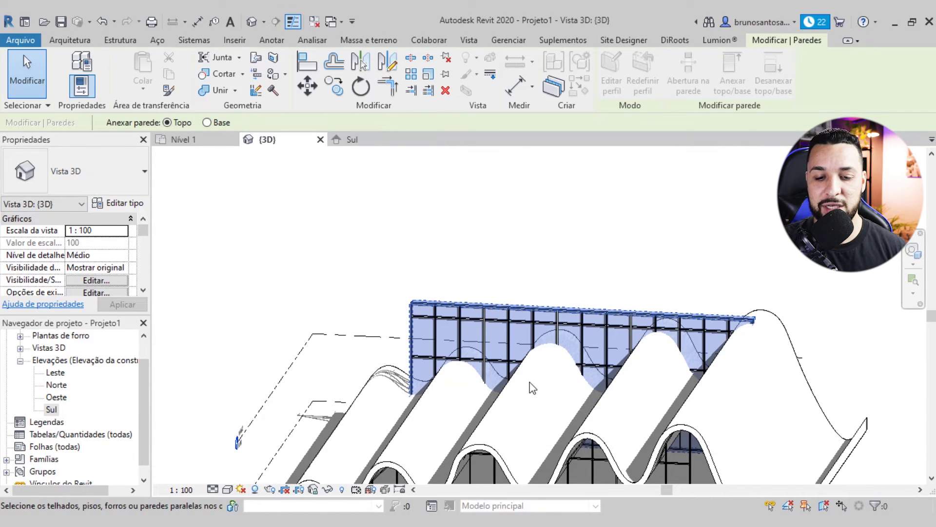
{"action": "scroll", "coordinate": [535, 388], "scroll_direction": "down", "scroll_amount": 2}
{"action": "scroll", "coordinate": [536, 400], "scroll_direction": "down", "scroll_amount": 1}
{"action": "left_click", "coordinate": [532, 373]}
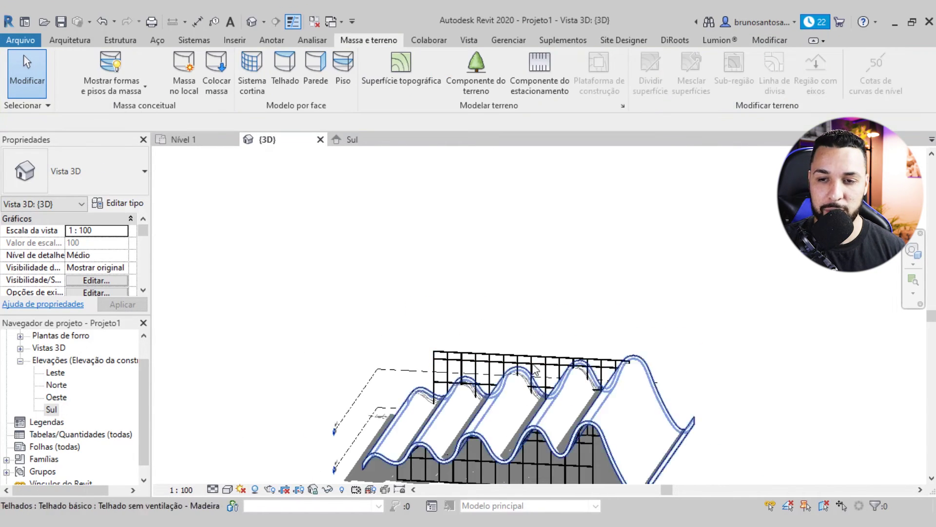
- Attach the rear curtain wall's top to the wavy roof, deleting unbuildable mullions
{"action": "left_click", "coordinate": [542, 395]}
{"action": "left_click", "coordinate": [728, 65]}
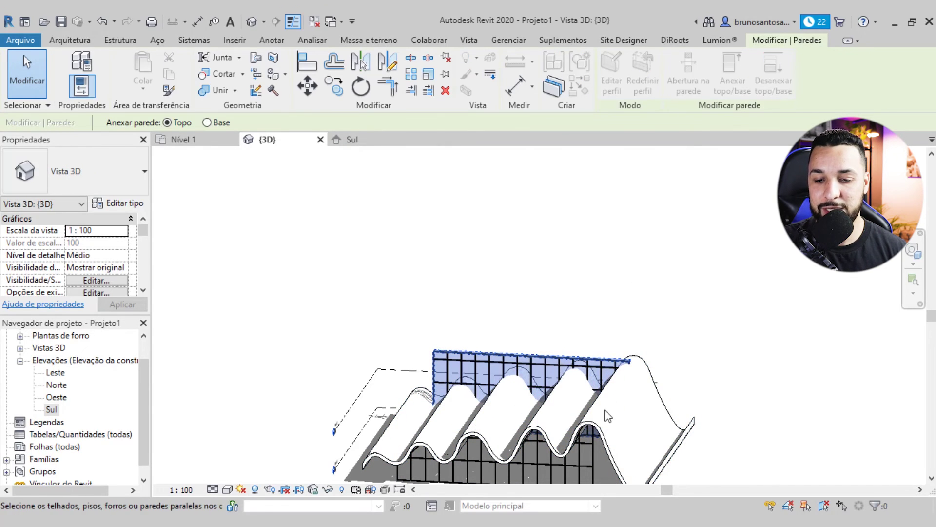
{"action": "left_click", "coordinate": [493, 426]}
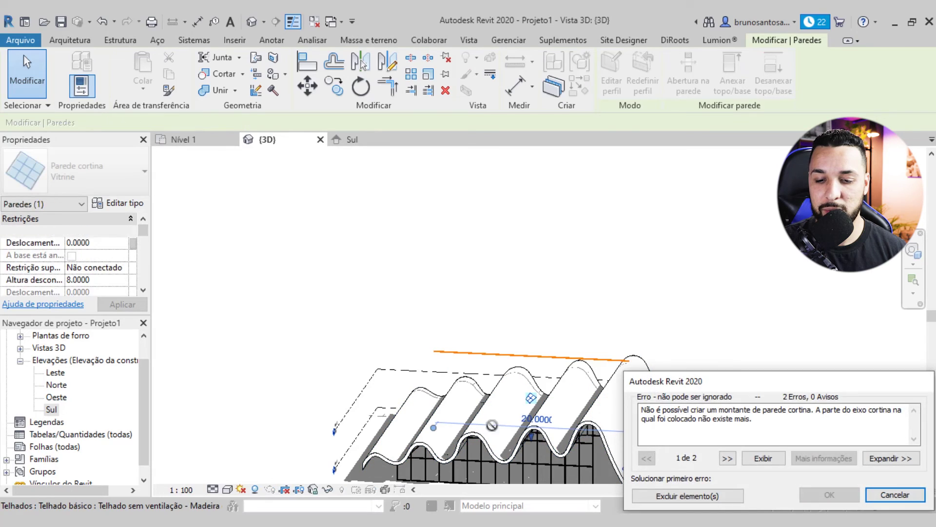
{"action": "left_click", "coordinate": [683, 495]}
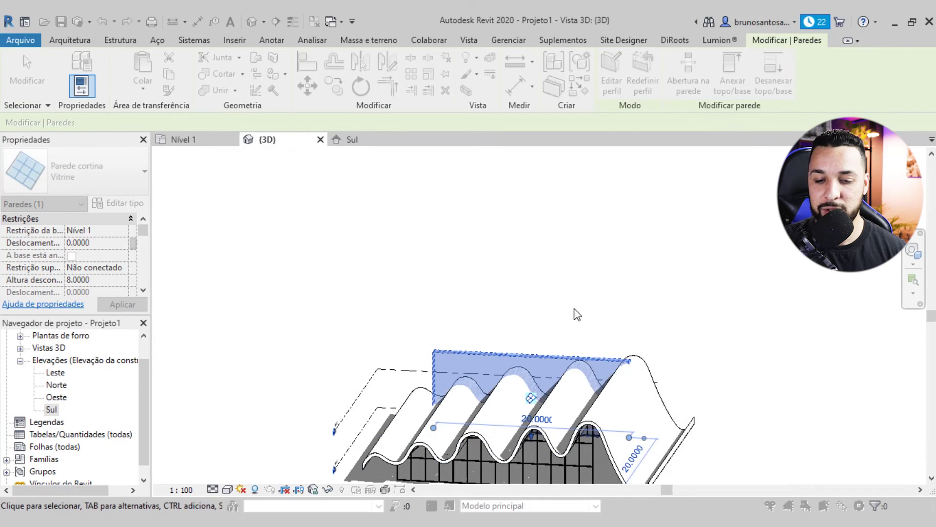
{"action": "left_click", "coordinate": [711, 325]}
{"action": "mouse_move", "coordinate": [712, 324]}
{"action": "middle_mouse_down", "text": "shift"}
{"action": "mouse_move", "coordinate": [714, 443]}
{"action": "mouse_move", "coordinate": [418, 370]}
{"action": "mouse_move", "coordinate": [699, 434]}
{"action": "mouse_move", "coordinate": [599, 424]}
{"action": "mouse_move", "coordinate": [616, 425]}
{"action": "mouse_move", "coordinate": [549, 341]}
{"action": "mouse_move", "coordinate": [579, 318]}
{"action": "mouse_move", "coordinate": [535, 418]}
{"action": "mouse_move", "coordinate": [505, 419]}
{"action": "middle_mouse_up", "text": "shift"}
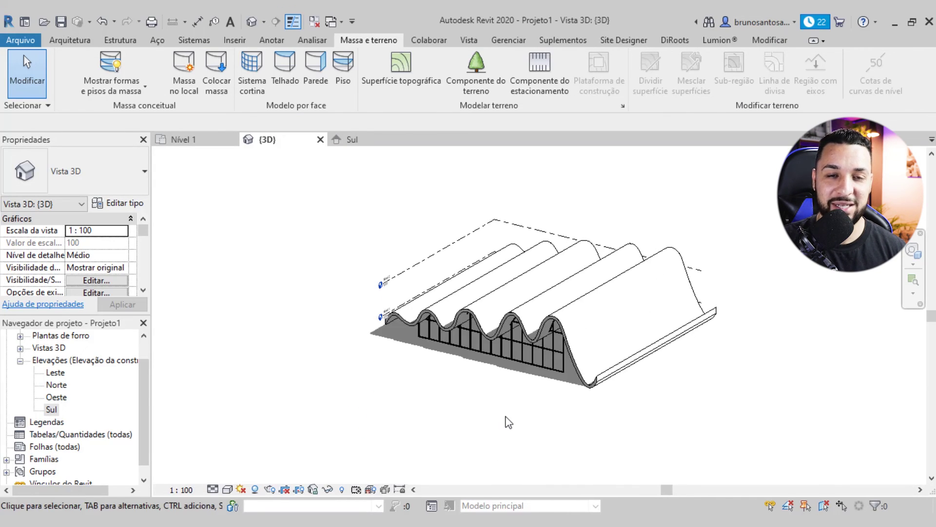